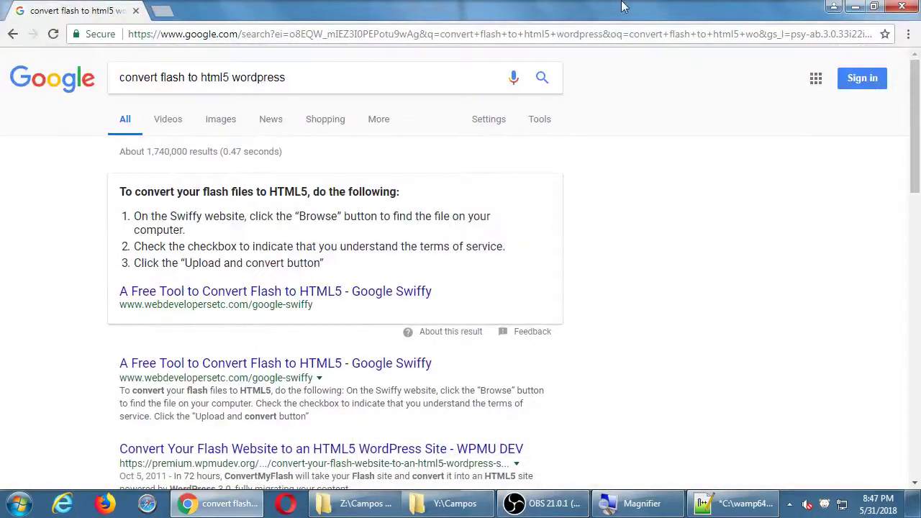
Close the browser with the Flash search results and clear the open folder windows to show the desktop
click(902, 7)
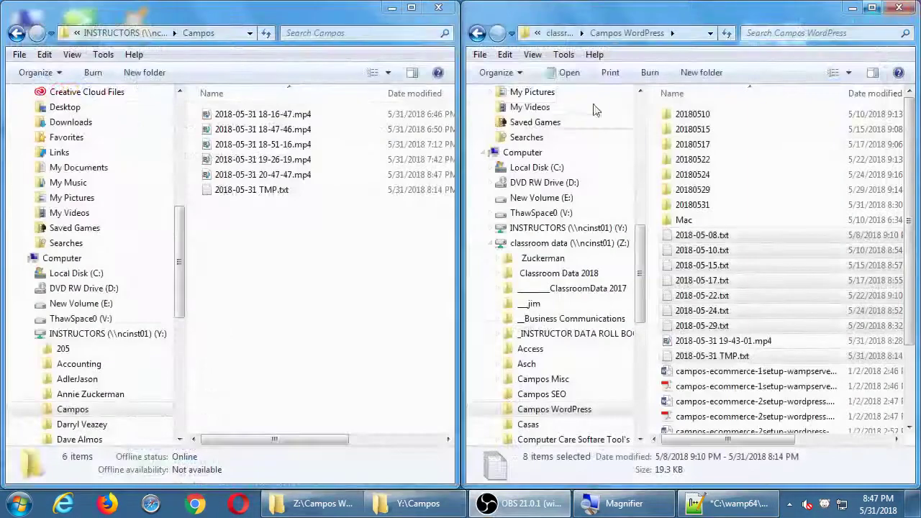
click(351, 284)
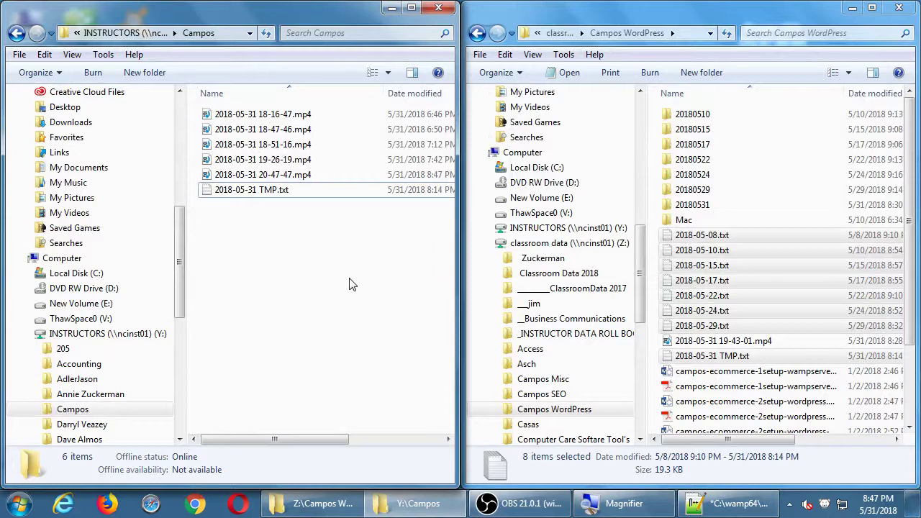
click(389, 9)
click(684, 115)
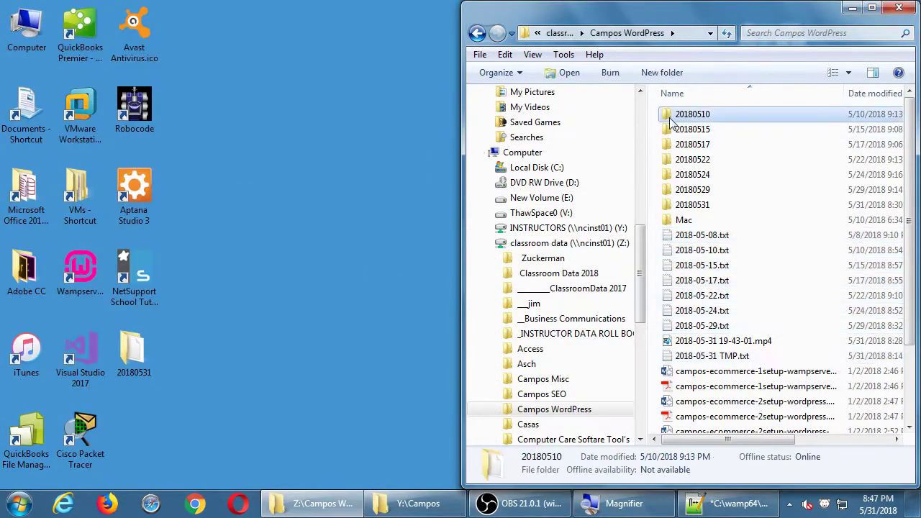
click(872, 8)
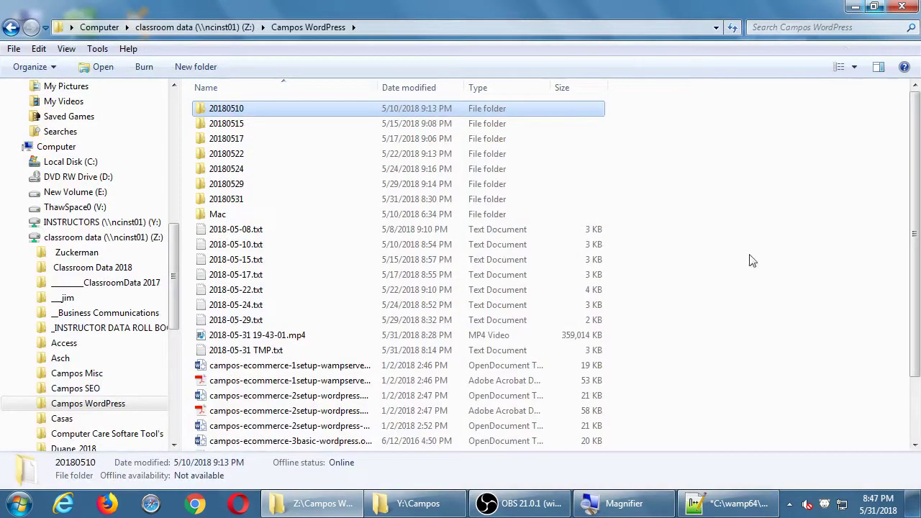
click(792, 320)
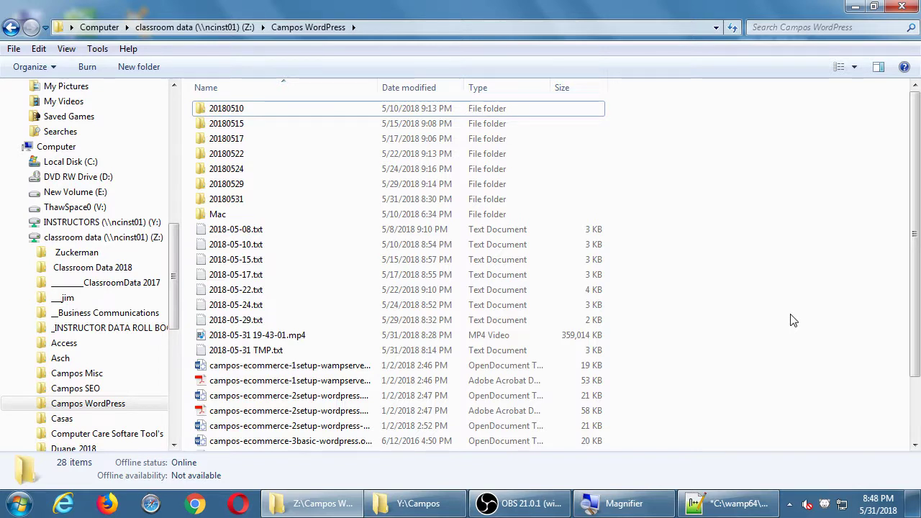
key(super+d)
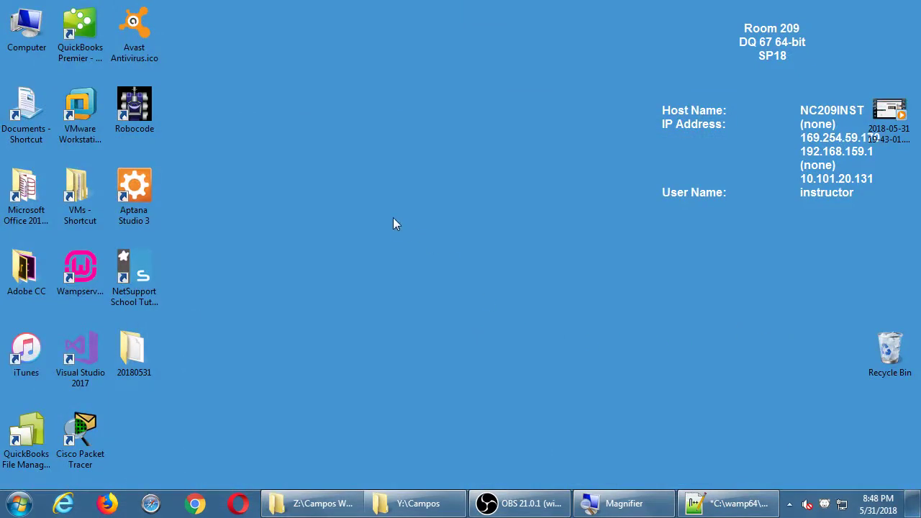
Open the text file 2018-05-31 TMP.txt from the instructor's folder on the INSTRUCTORS (Y:) network drive
double_click(27, 29)
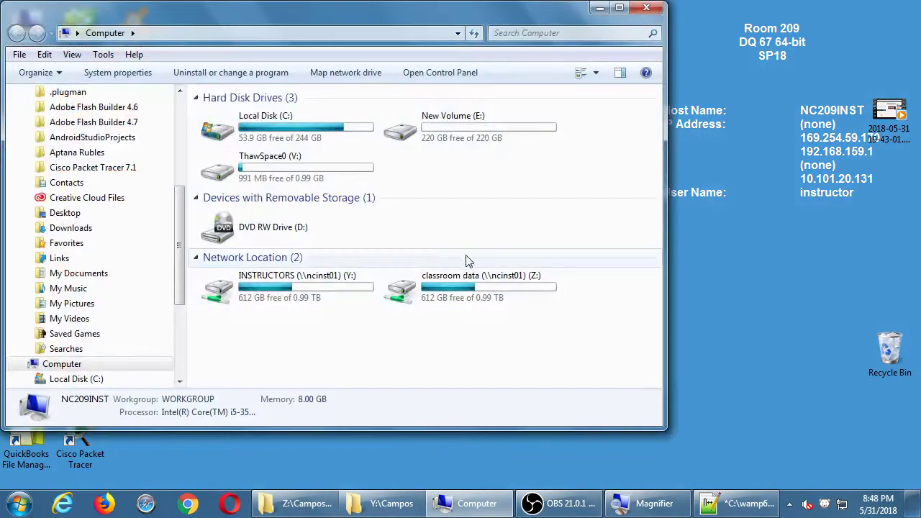
double_click(297, 278)
click(224, 265)
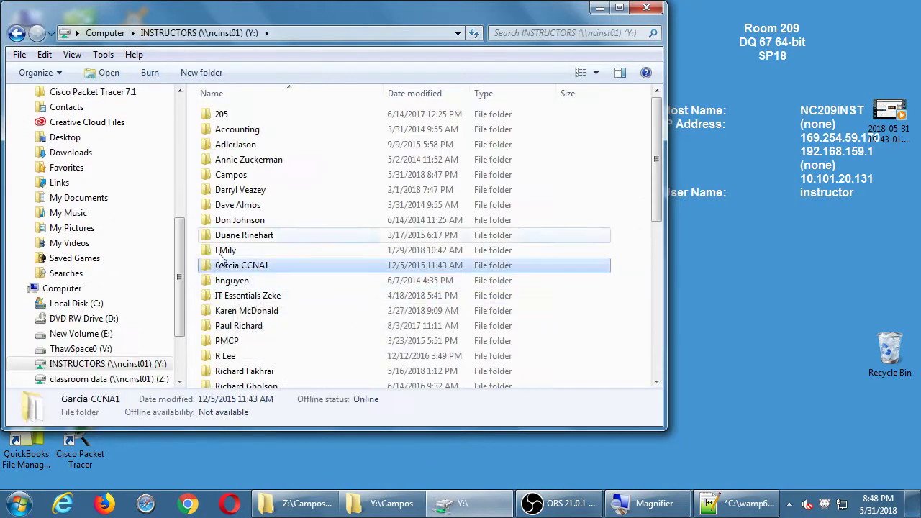
double_click(223, 176)
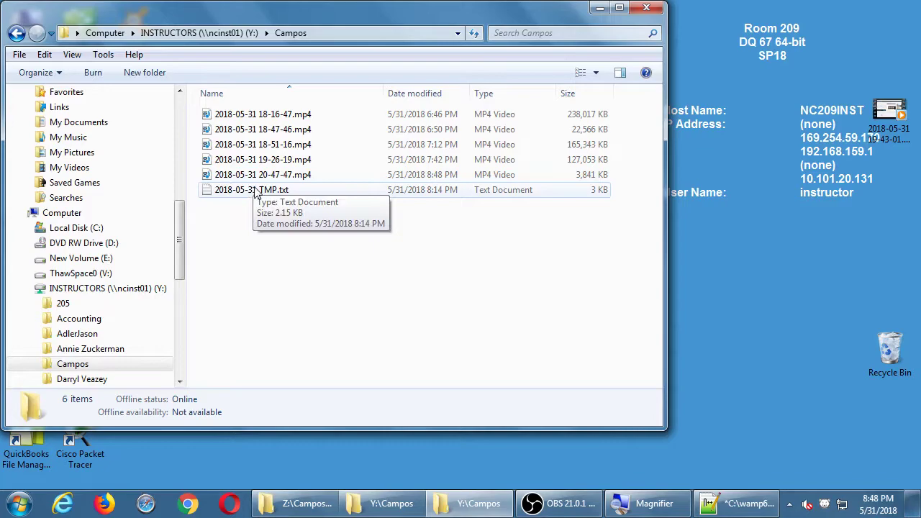
click(249, 190)
right_click(241, 189)
double_click(232, 188)
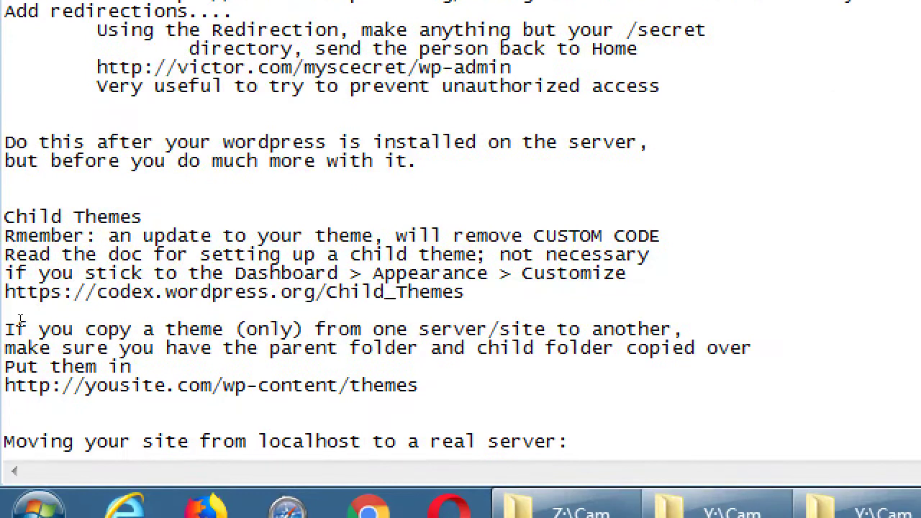
Add the heading "Notes on site to site transfer" at the end of the notes, below the numbered site-moving steps
key(Down)
key(Down)
key(Down)
key(Down)
key(Down)
key(Down)
key(Down)
key(Down)
key(Down)
key(Down)
key(Down)
key(Down)
key(Down)
key(Down)
key(Down)
key(Up)
key(Up)
key(Up)
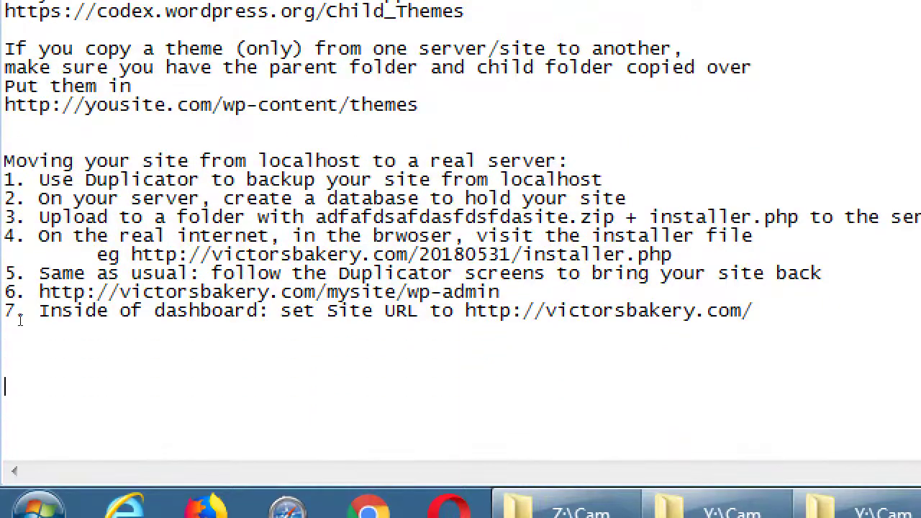
key(Up)
text(Notes on )
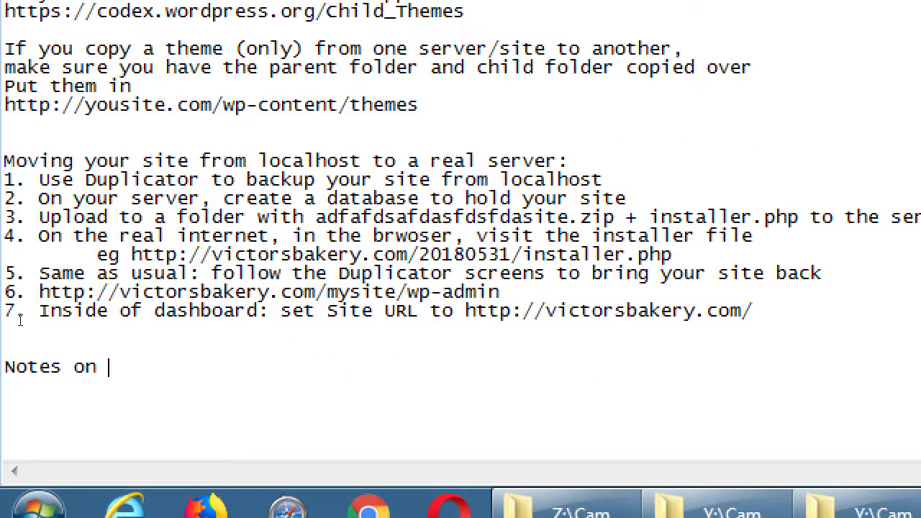
text(site)
key(BackSpace)
text(te to )
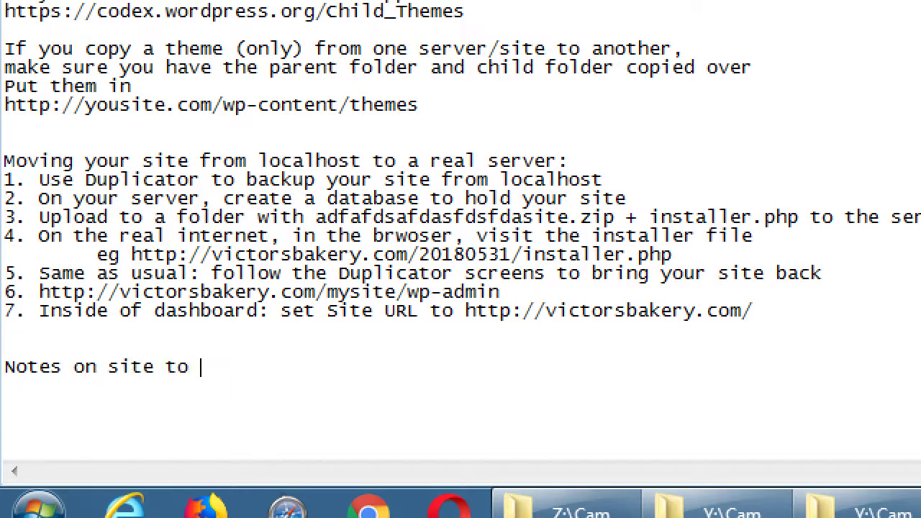
text(site transfer)
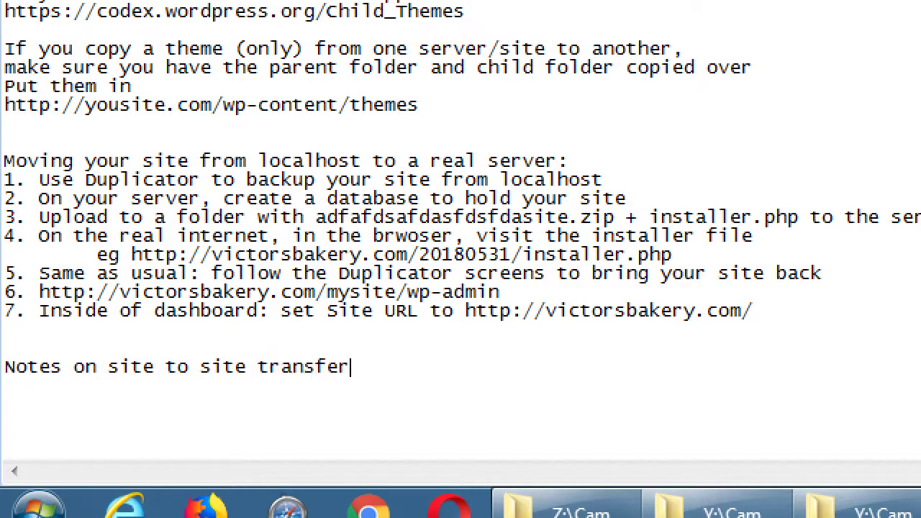
Write "Replace an exisiting site with a new site" on the line directly under the site transfer heading
key(Return)
text(Replace an exisi)
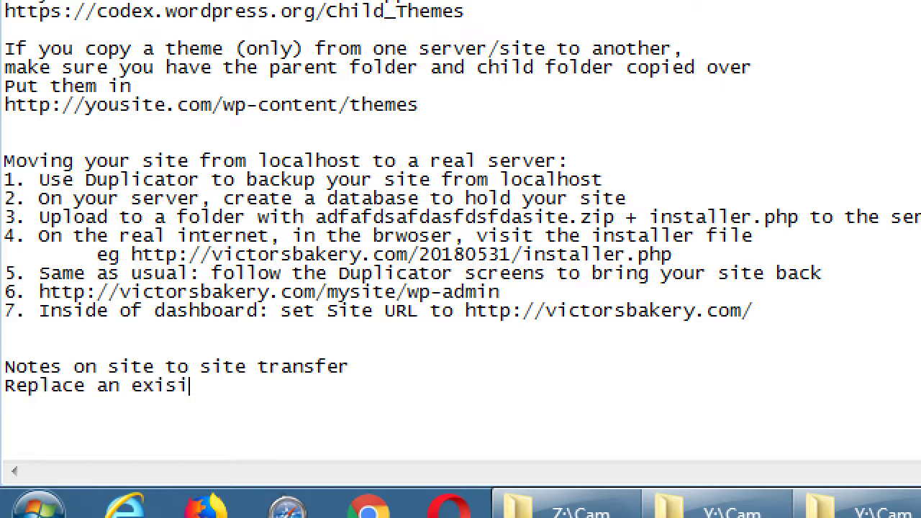
text(ting site with a new site)
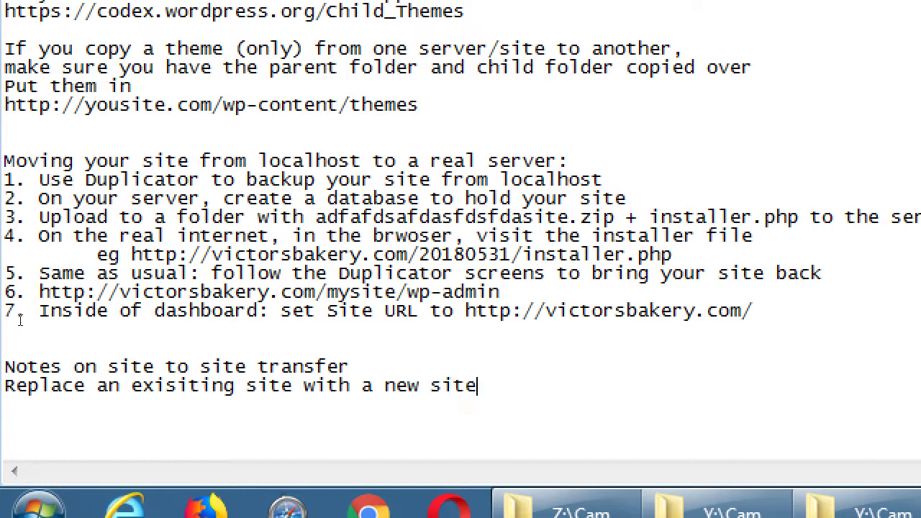
Leave a blank line and begin another note with the words "Replace features of"
key(Return)
key(Return)
text(Repalce)
key(BackSpace)
key(BackSpace)
key(BackSpace)
key(BackSpace)
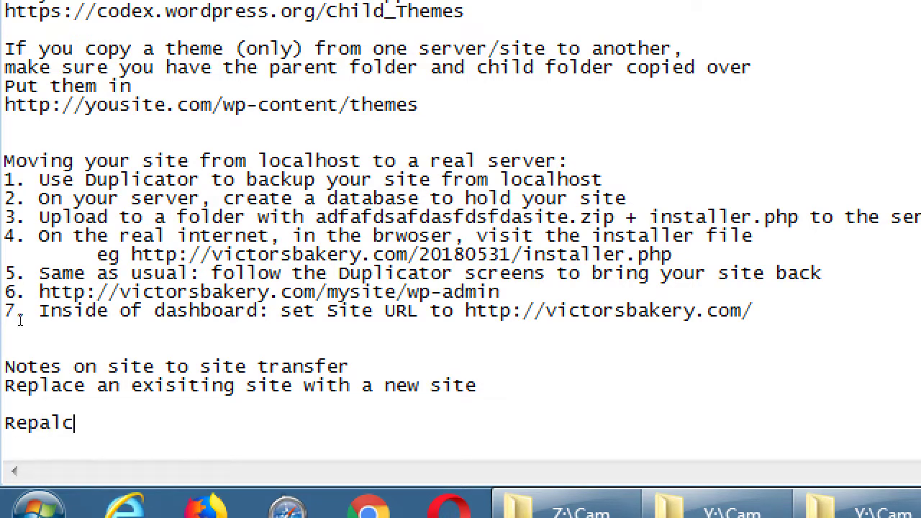
text(lace features of)
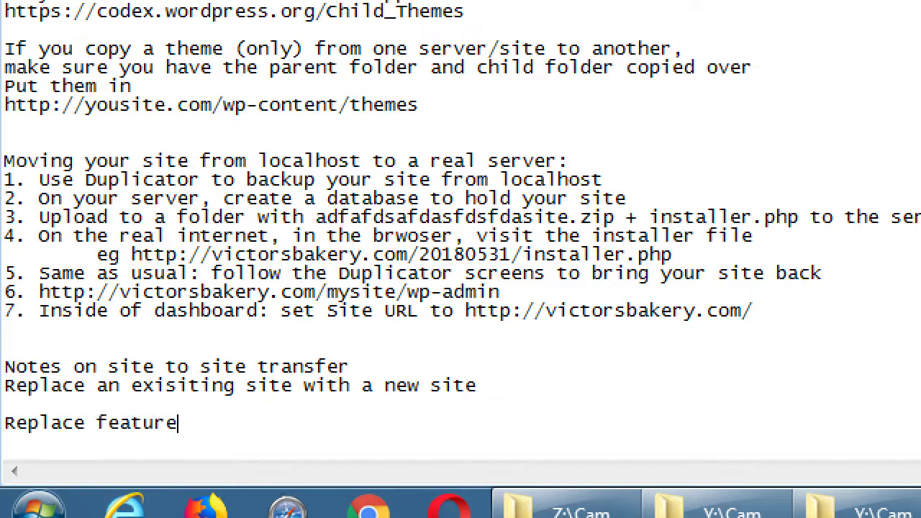
Add the note "New domain" a few lines below the "Replace features of" line
key(Return)
key(Return)
key(Return)
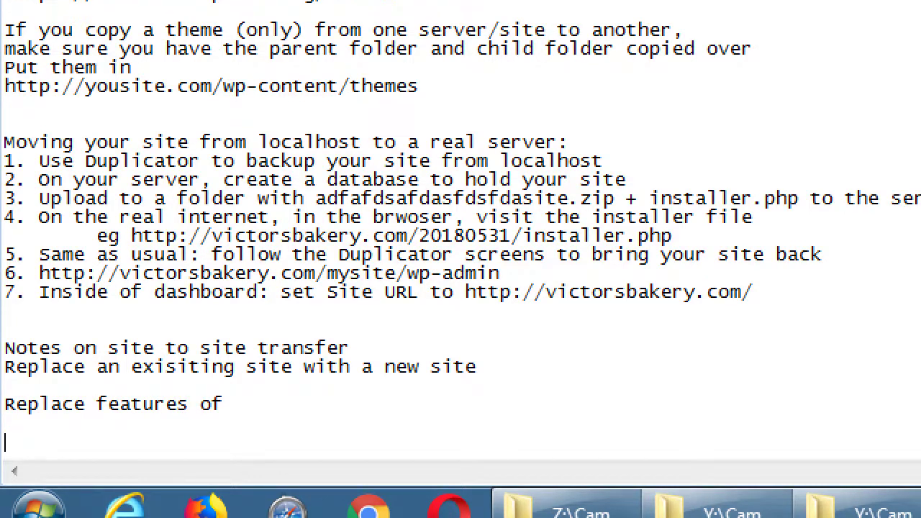
text(New domain)
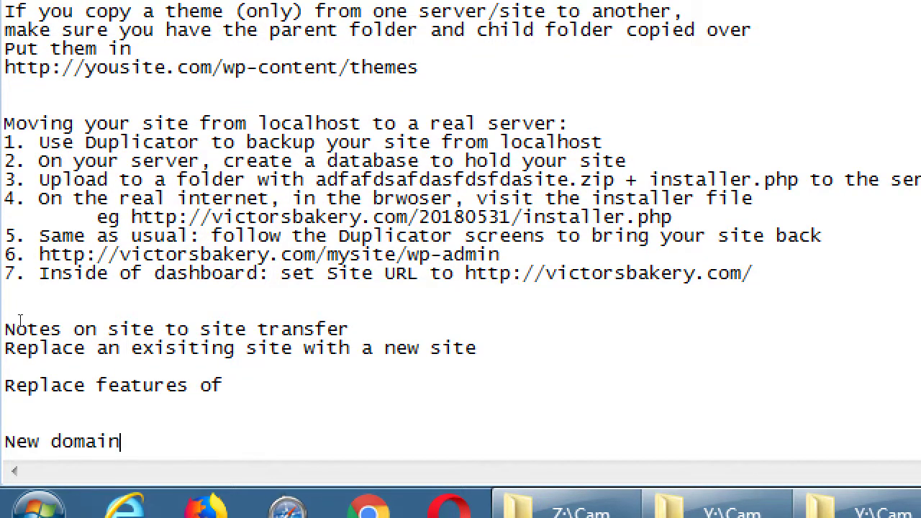
Complete the features note as "Replace features of an old site with a new site" and remove the extra blank line below it
key(Up)
key(Up)
key(Up)
key(End)
text(an old sit)
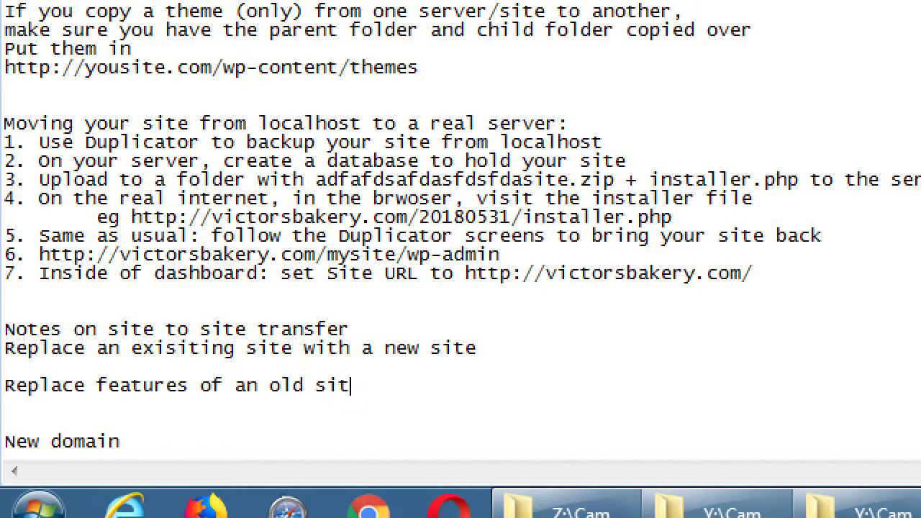
text(e with a new site)
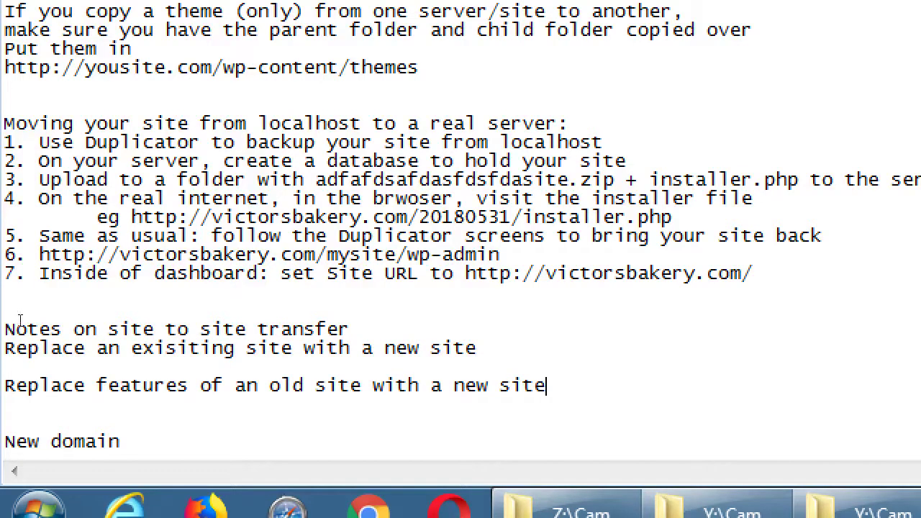
key(Down)
key(BackSpace)
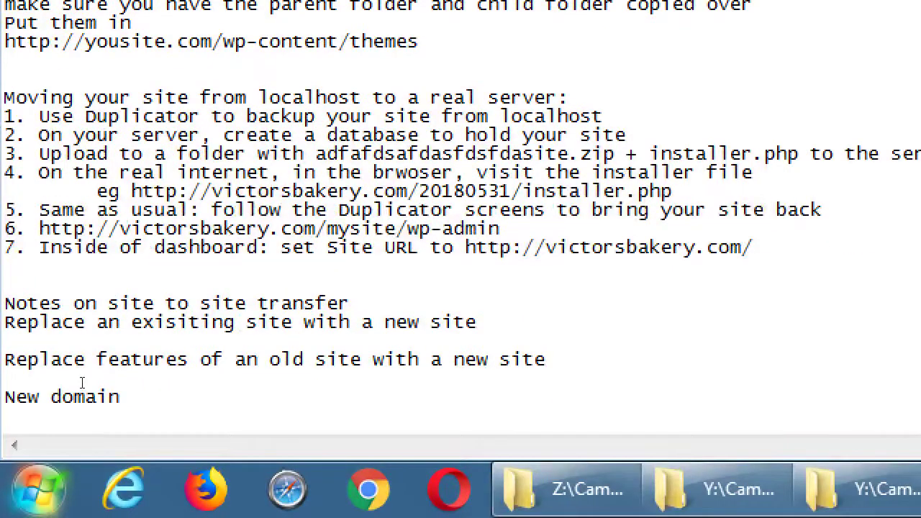
Insert "From live site to" in front of "New domain" on the last line of the notes
drag(213, 249, 85, 116)
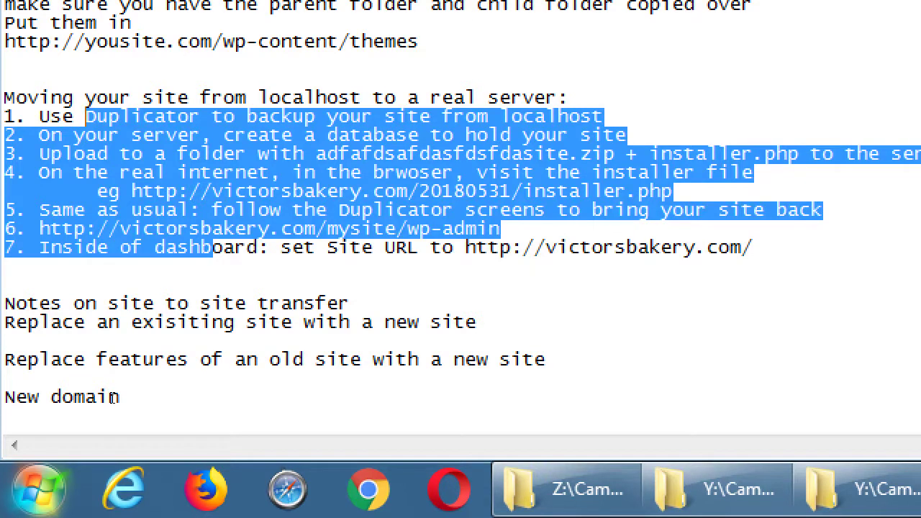
key(Down)
key(Down)
key(Down)
key(Down)
key(Down)
key(Down)
key(Down)
key(Down)
key(Down)
key(Down)
key(Down)
key(Down)
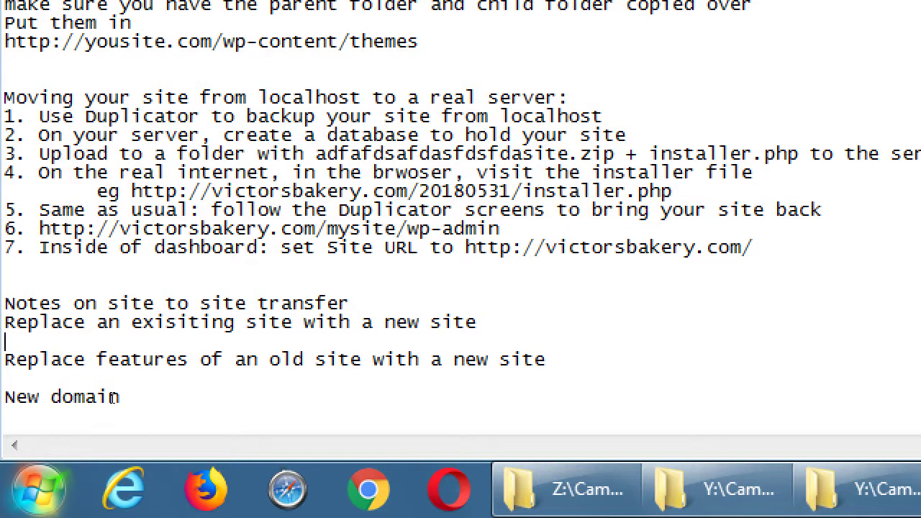
key(Down)
key(Down)
key(Down)
text(From live site)
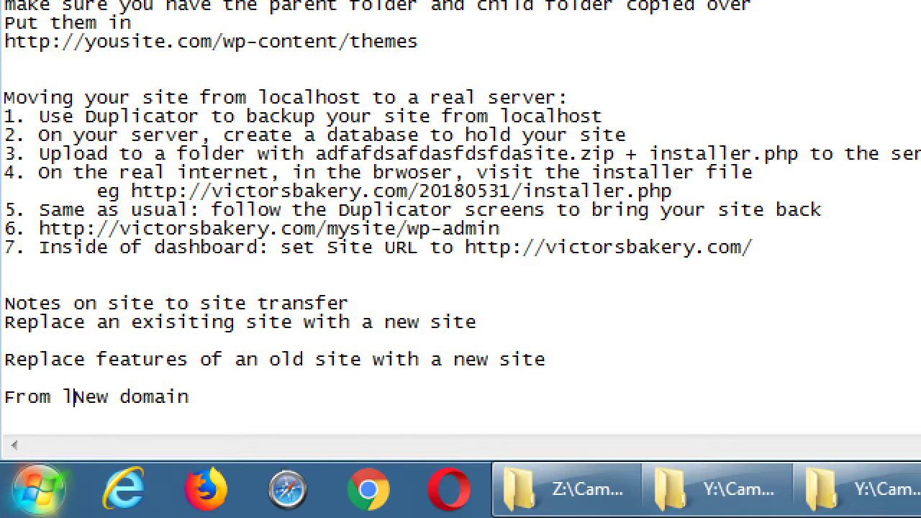
text( to)
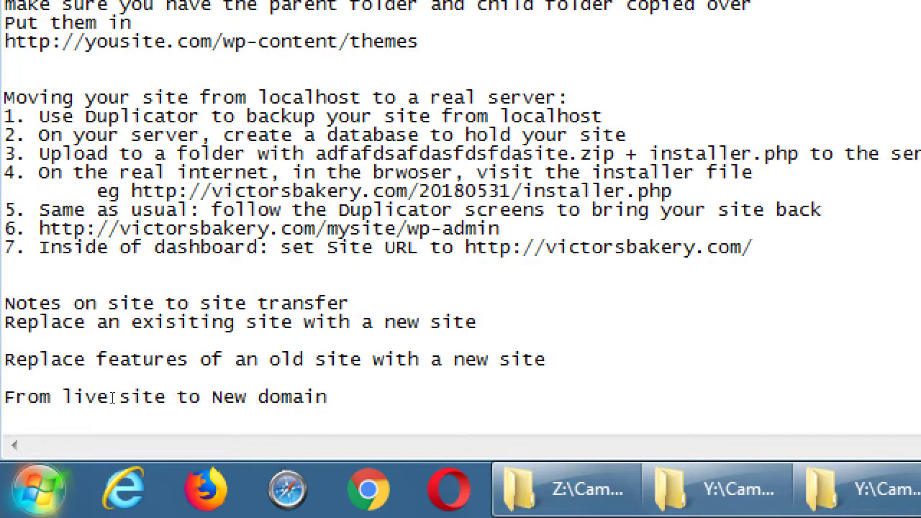
Change the destination in the last note from "New domain" to "(newly-created) testing domain"
key(shift+End)
text(testing domain)
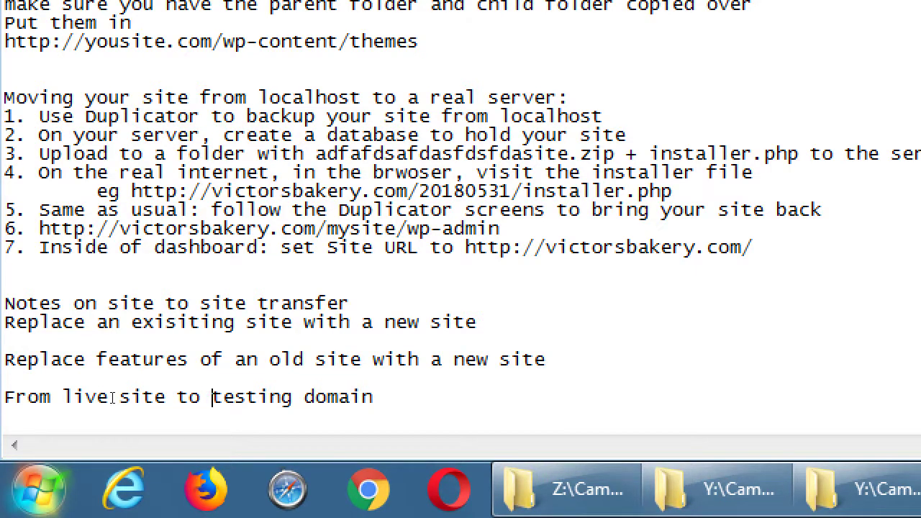
text((newly)
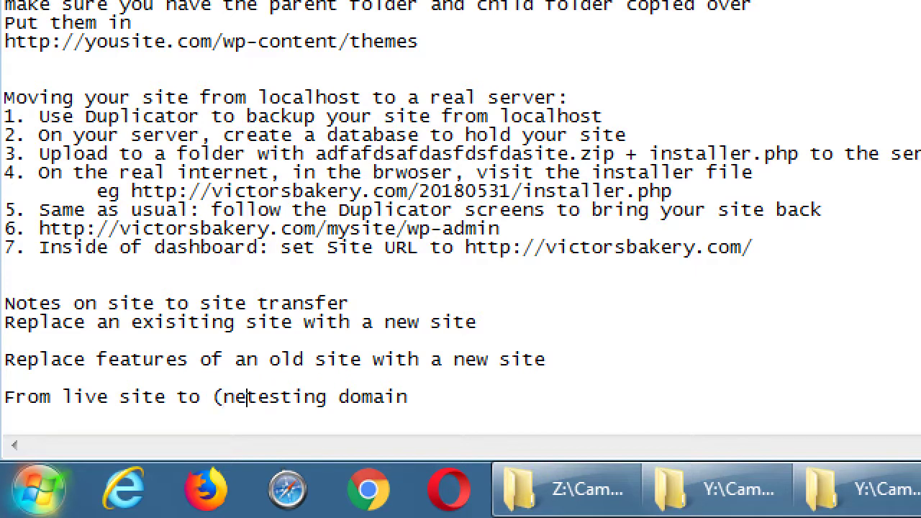
text(-creatr)
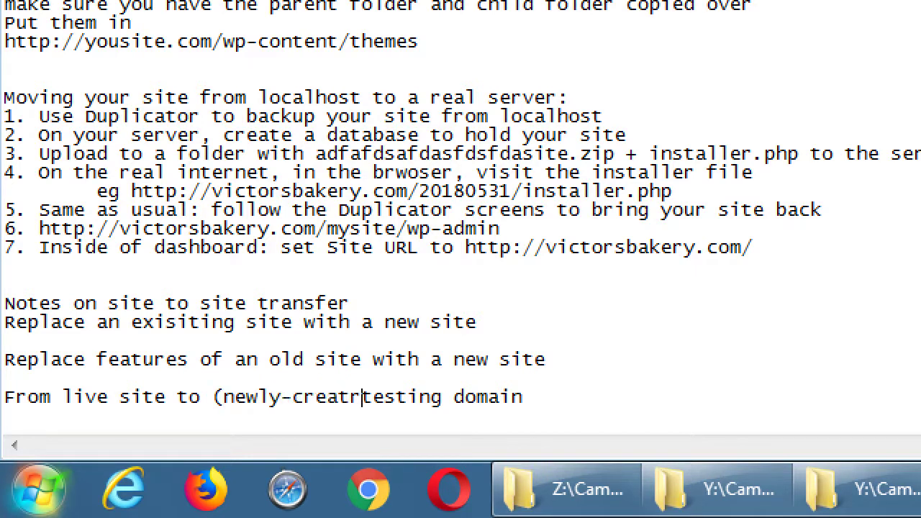
key(BackSpace)
text(ed))
Add the note "From testing domain to live" below the live site line, separated by a blank line
key(End)
key(Return)
key(Return)
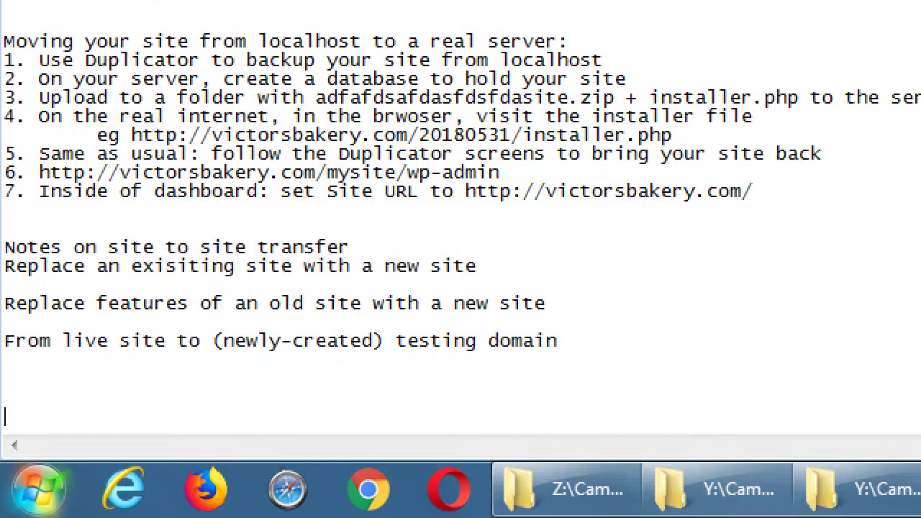
text(From te)
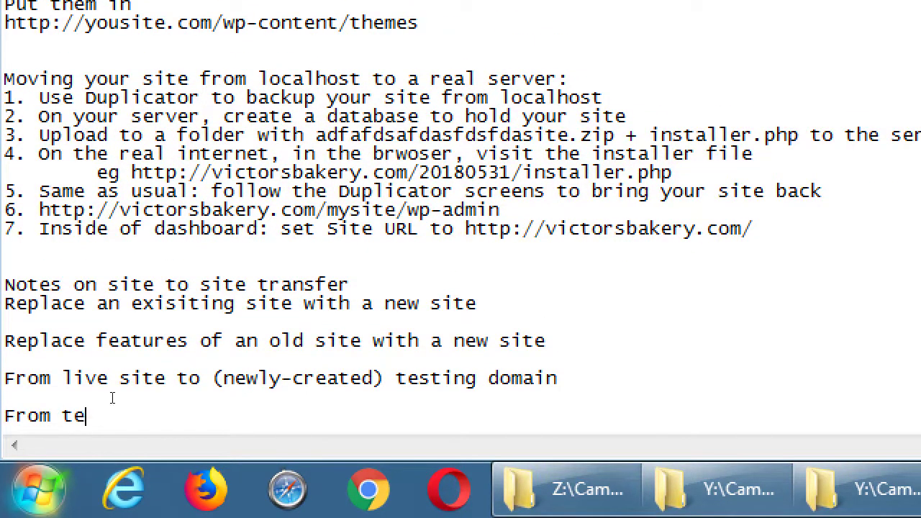
text(sting domain to live)
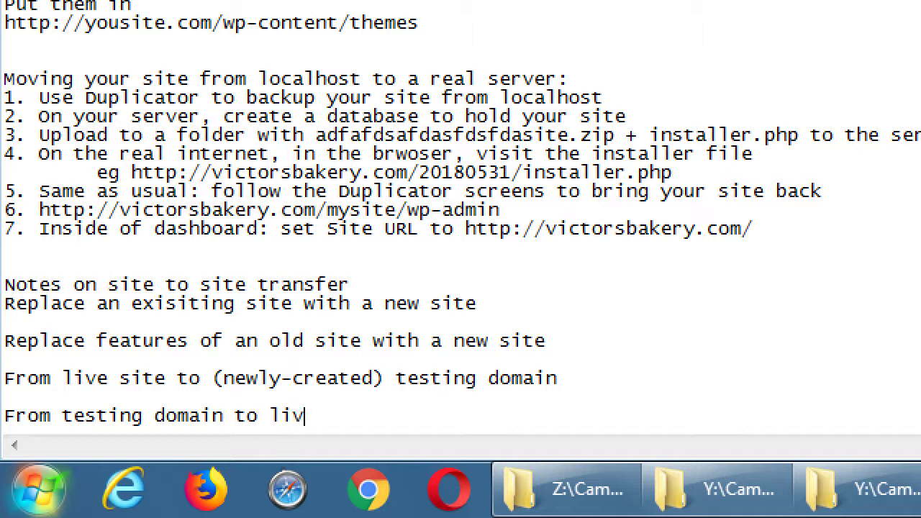
key(shift+Up)
key(shift+Up)
key(shift+Up)
key(shift+Up)
key(shift+Up)
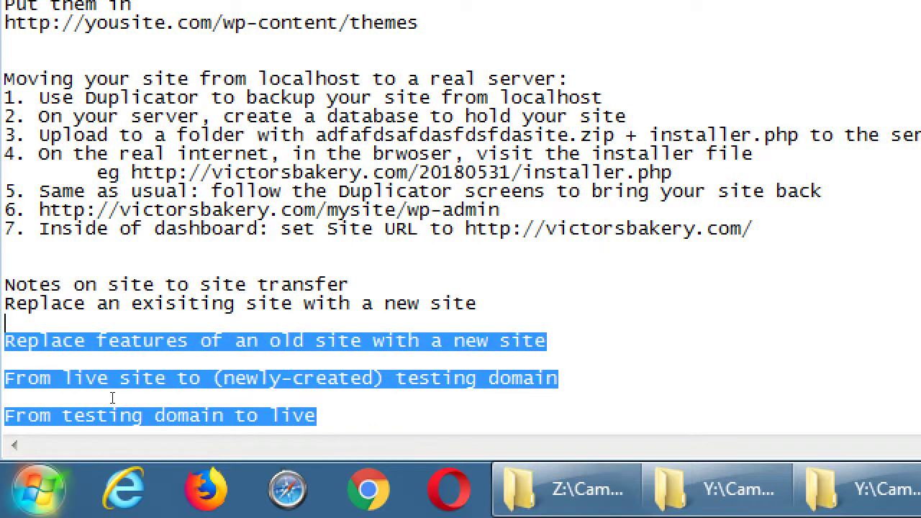
key(Down)
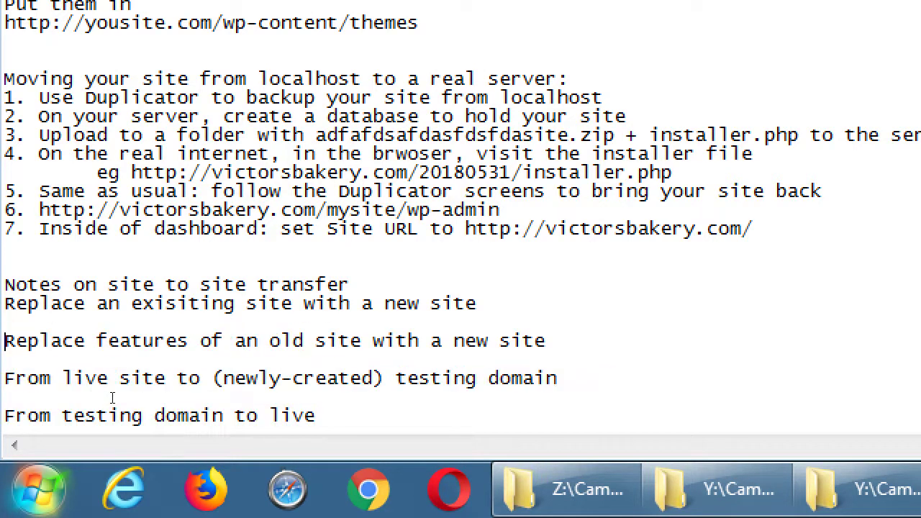
Move the line "Replace features of an old site with a new site" directly below the "Notes on site to site transfer" heading
key(shift+End)
key(ctrl+c)
key(Delete)
key(Up)
key(Up)
key(Return)
key(Up)
text(v)
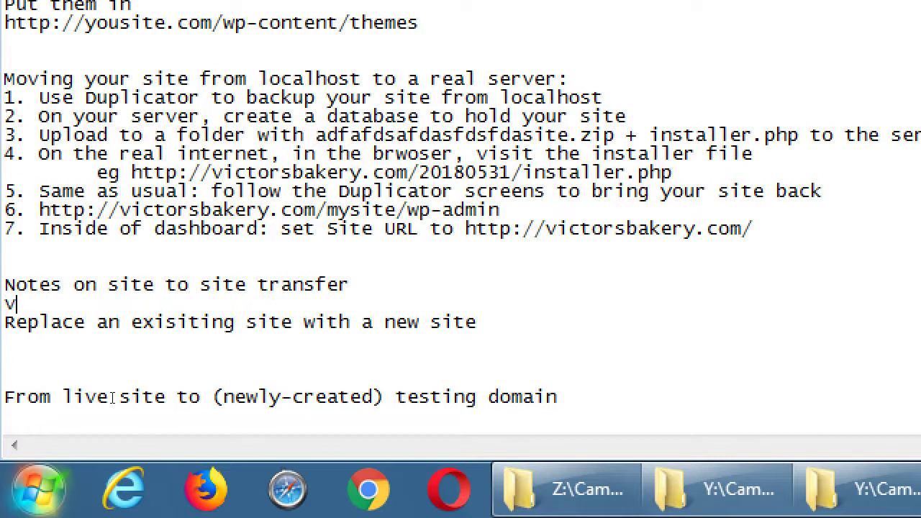
key(BackSpace)
key(ctrl+v)
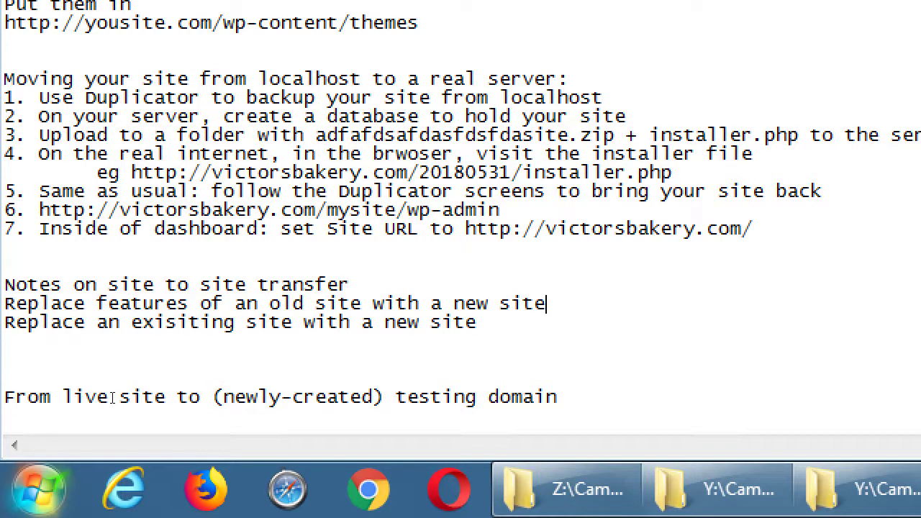
Separate the two "Replace" notes with a blank line and remove the surplus blank lines above the live site note
key(Return)
key(Down)
key(Down)
key(Down)
key(BackSpace)
key(BackSpace)
Highlight the last three notes, from "Replace an exisiting site with a new site" through "From testing domain to live"
key(Down)
key(Down)
key(Down)
key(Down)
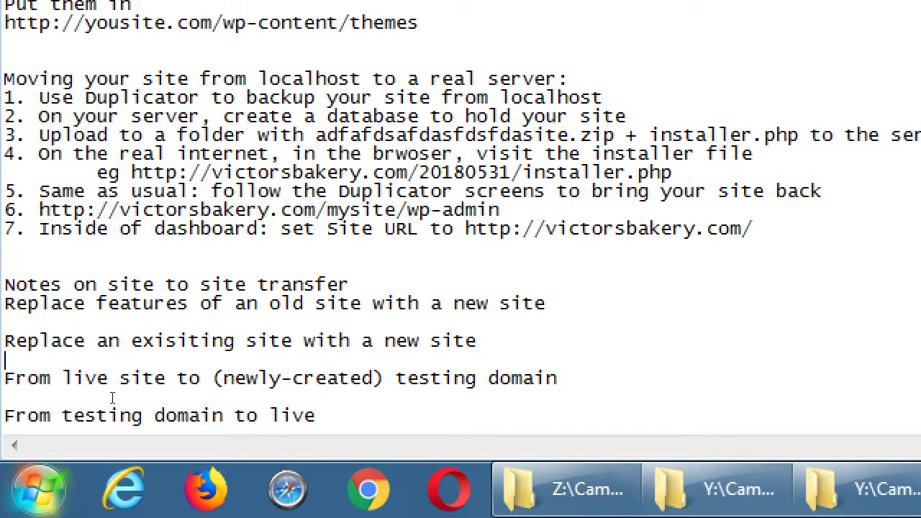
key(shift+Home)
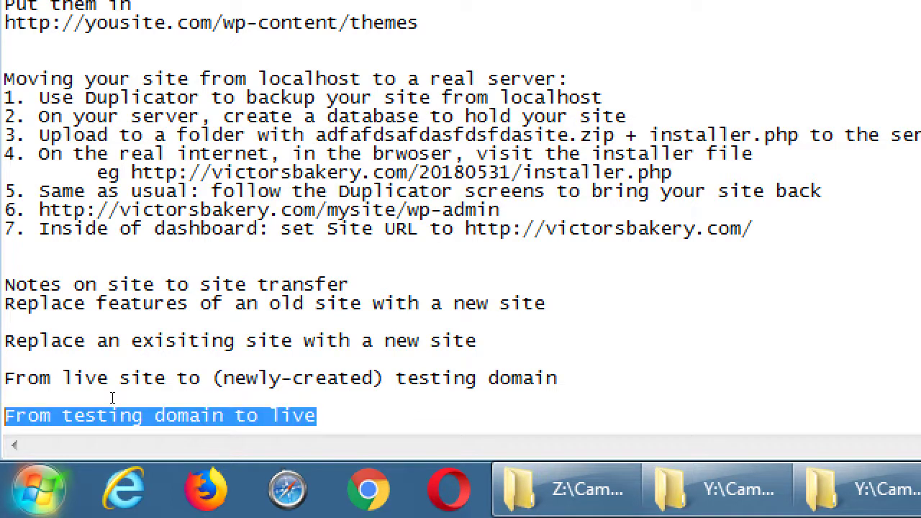
key(shift+Up)
key(shift+Up)
key(shift+Up)
key(shift+Up)
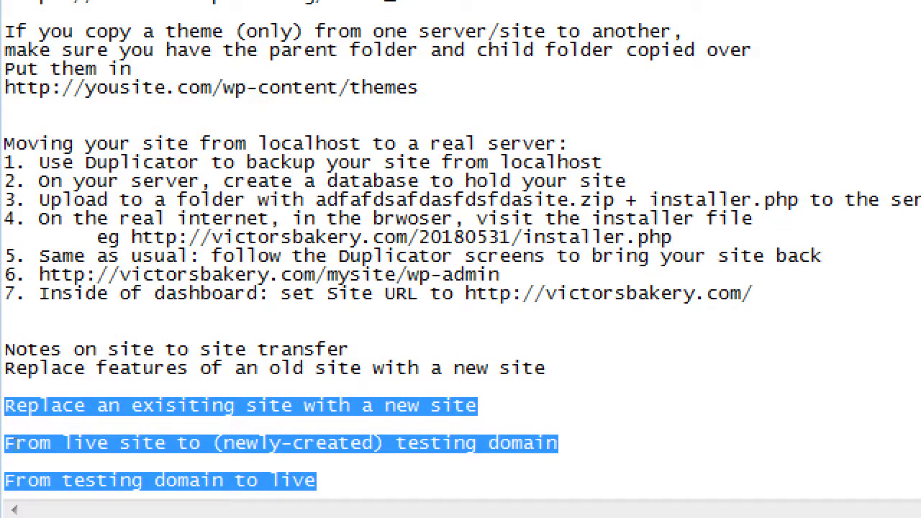
Highlight the words "testing domain" at the end of the live site note
click(6, 446)
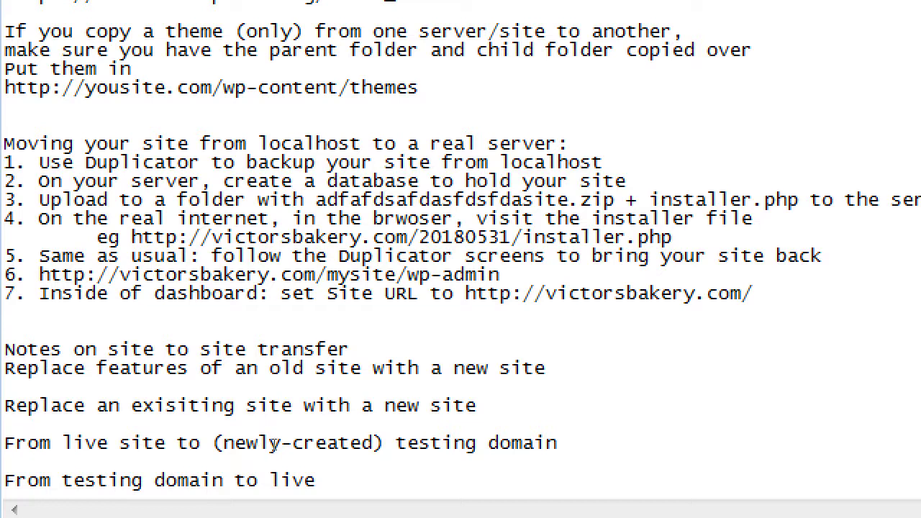
key(End)
key(shift+Left)
key(shift+Left)
key(shift+Left)
key(shift+Left)
key(shift+Left)
key(shift+Left)
key(shift+Left)
key(shift+Left)
key(shift+Left)
key(shift+Left)
key(shift+Left)
key(shift+Left)
key(shift+Left)
key(shift+Left)
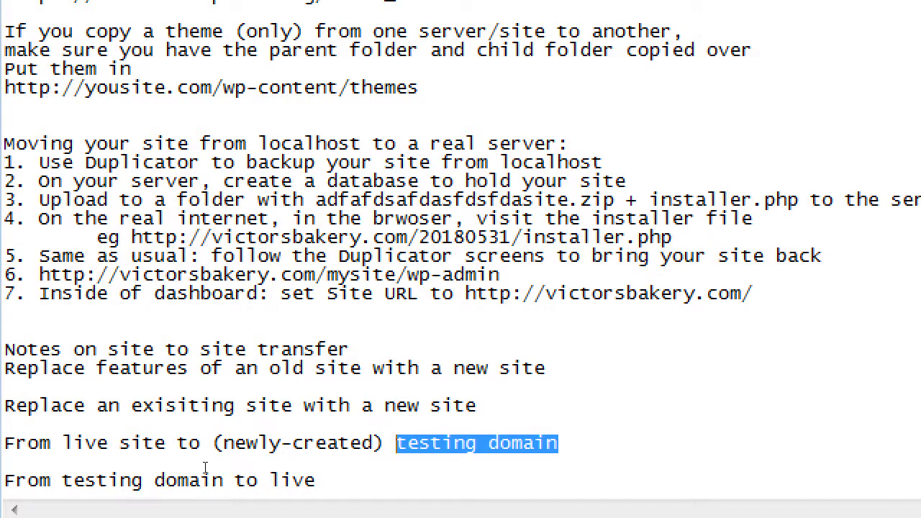
Add a new empty line below the note "From testing domain to live"
key(Right)
key(Down)
key(Down)
key(Return)
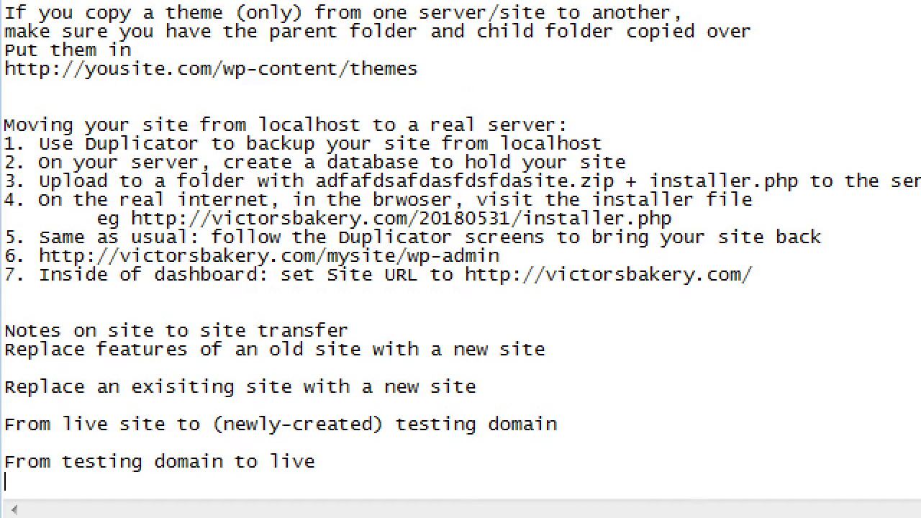
Under the live site note, add the indented remark "(oftentimes on a real server, you use public_html instead of www folder)"
scroll(206, 469, down, 1)
key(Up)
key(Up)
key(Tab)
text((f)
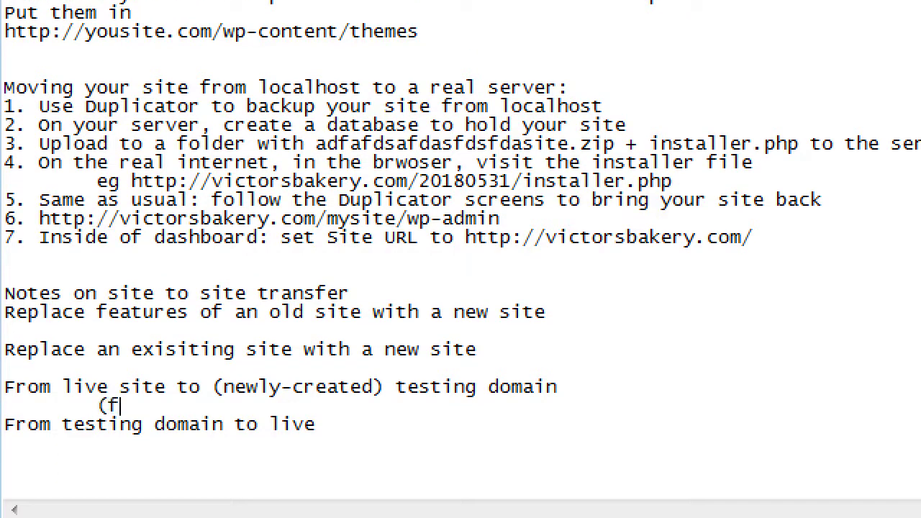
text(ote)
key(BackSpace)
key(BackSpace)
key(BackSpace)
key(BackSpace)
text(oftenti)
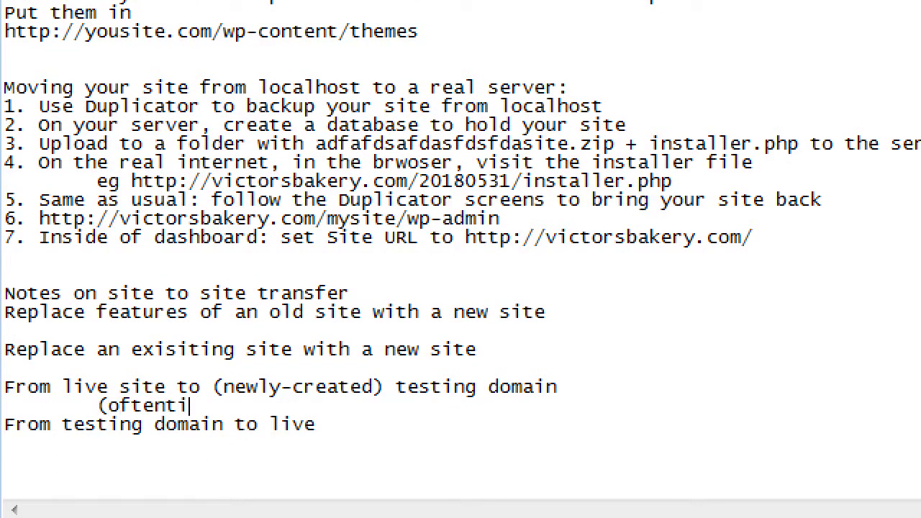
text(mes on a real serv)
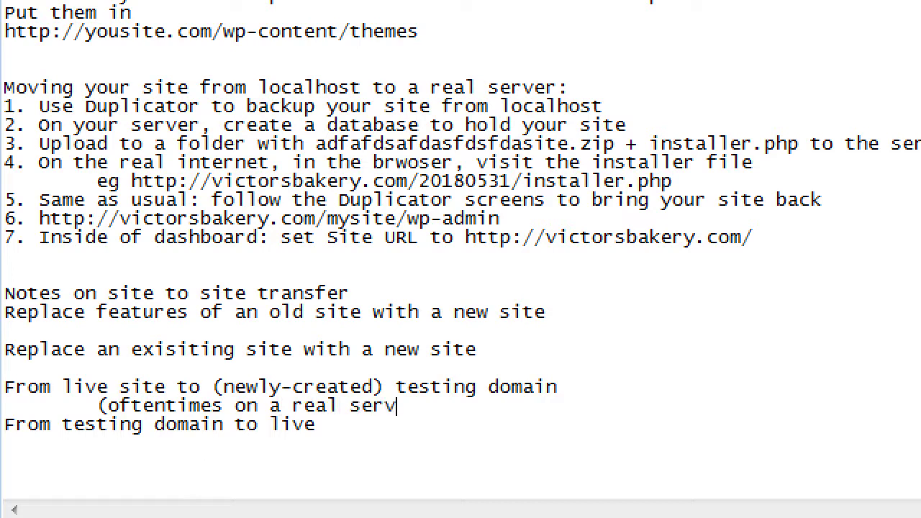
text(er, you use)
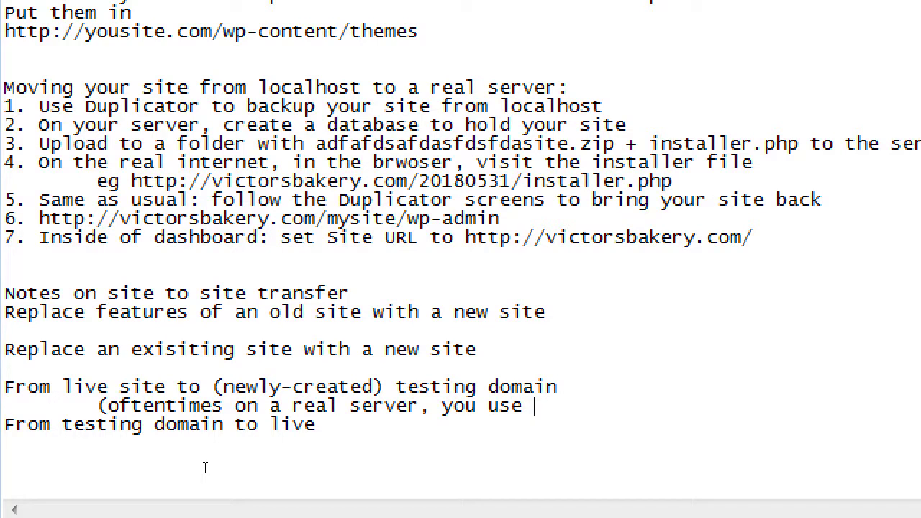
text(public)
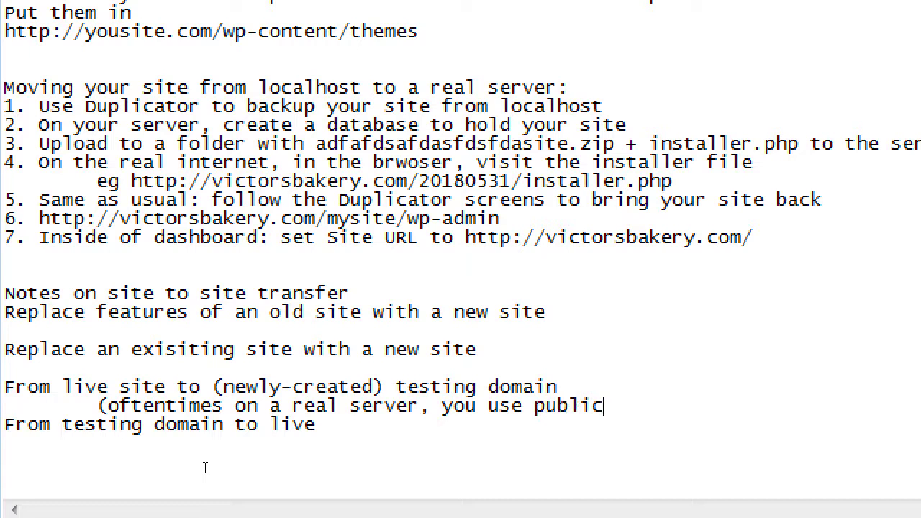
text(_html instea)
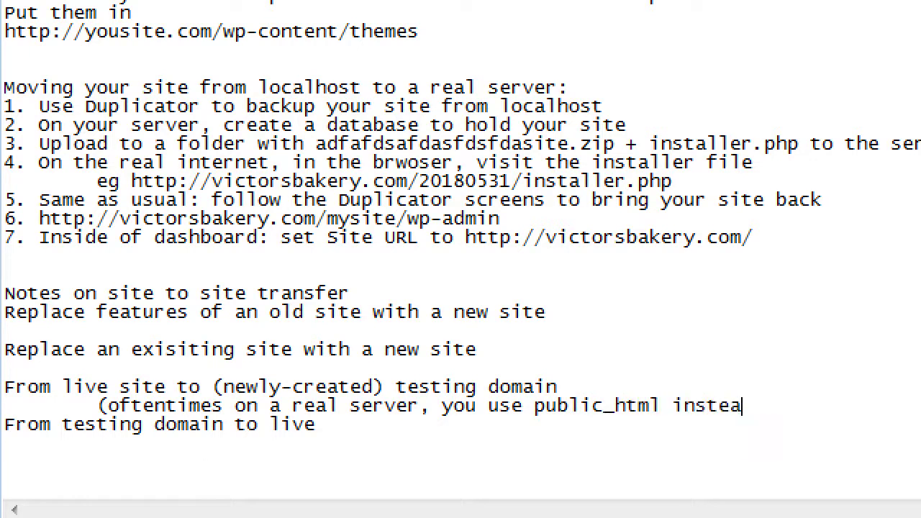
text(d of www )
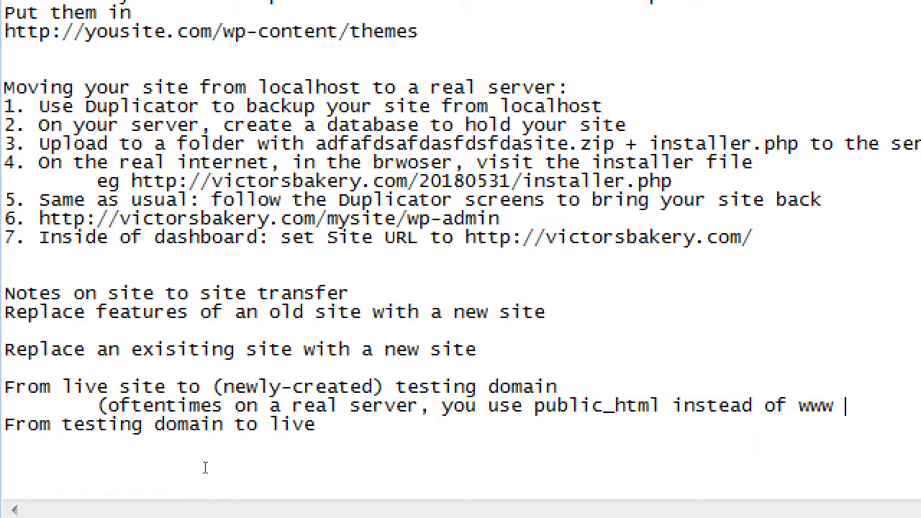
text(folder))
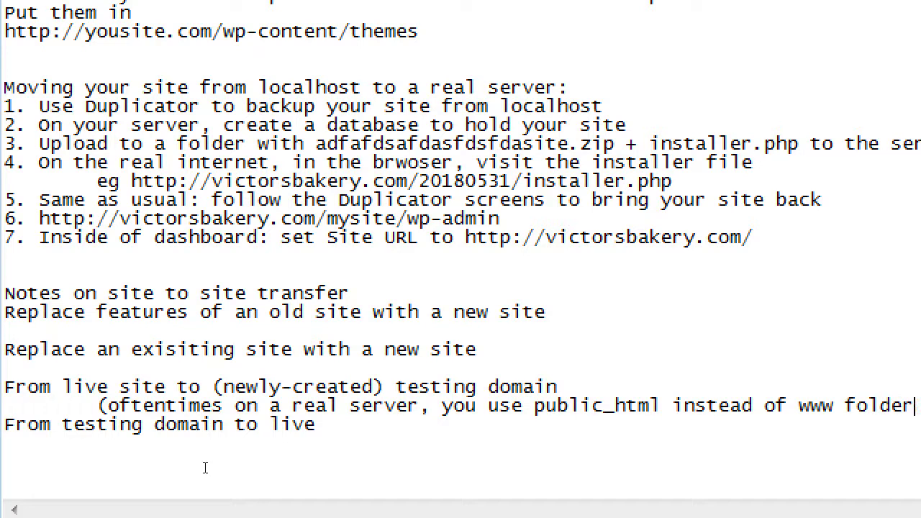
Insert a blank line above "From testing domain to live" and two more empty lines at the end of the notes
key(Return)
key(Down)
key(Down)
key(Return)
key(Return)
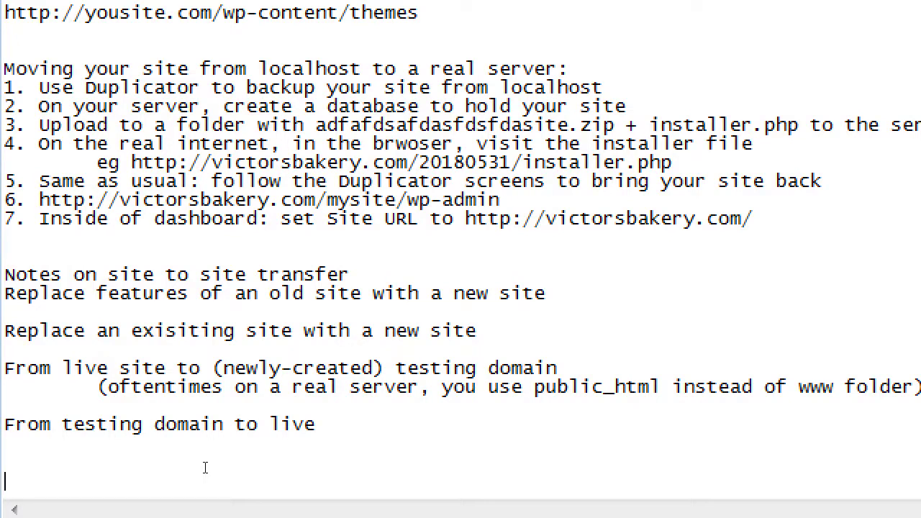
Review the localhost-to-server steps by highlighting the database wording, the installer.php address, the wp-admin address and the Site URL
drag(305, 106, 455, 106)
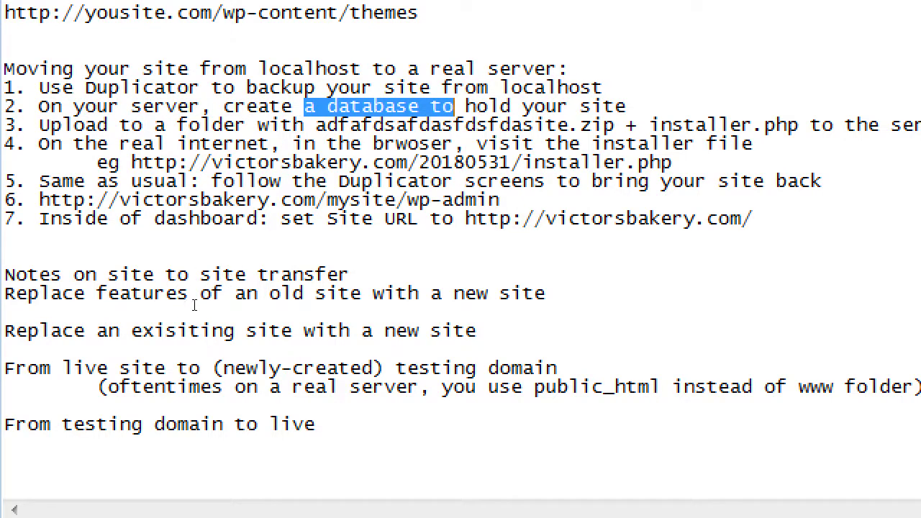
drag(235, 163, 651, 163)
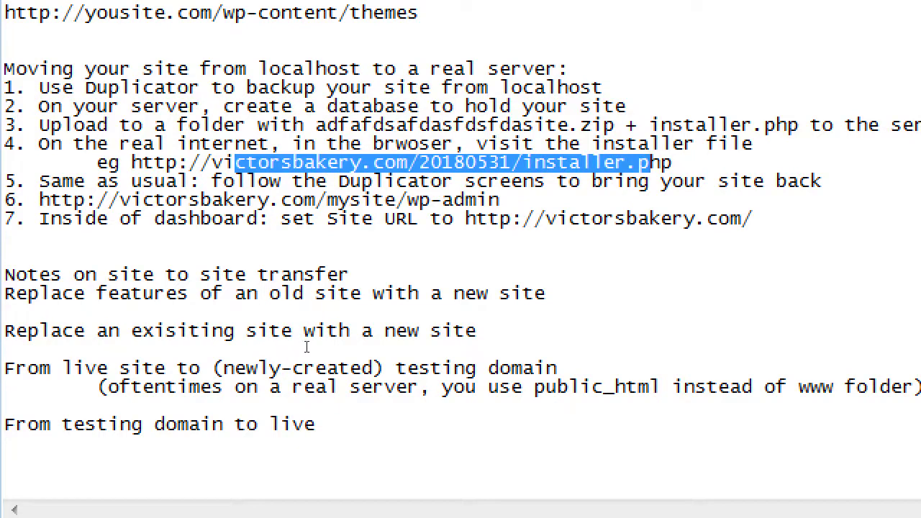
double_click(472, 201)
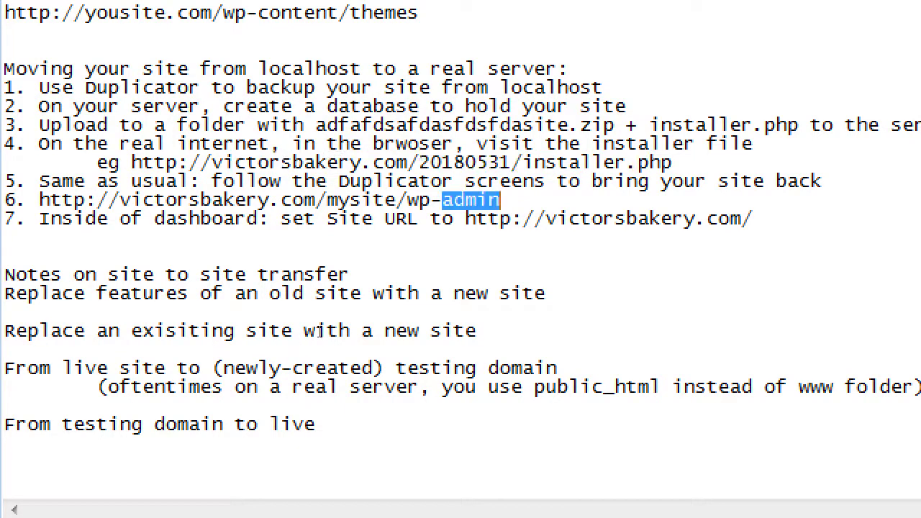
click(754, 218)
shift+click(465, 218)
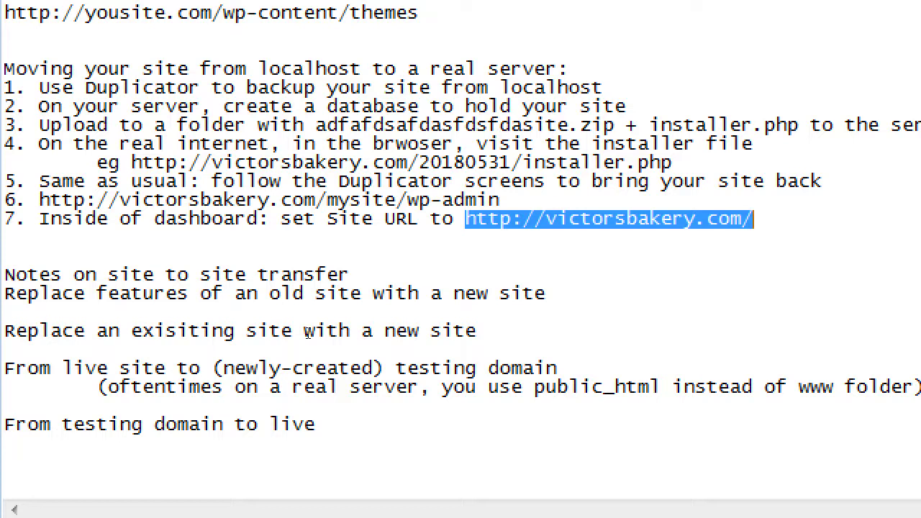
Start an indented remark under "From testing domain to live" reading "(move the duplicator bafckus"
click(187, 444)
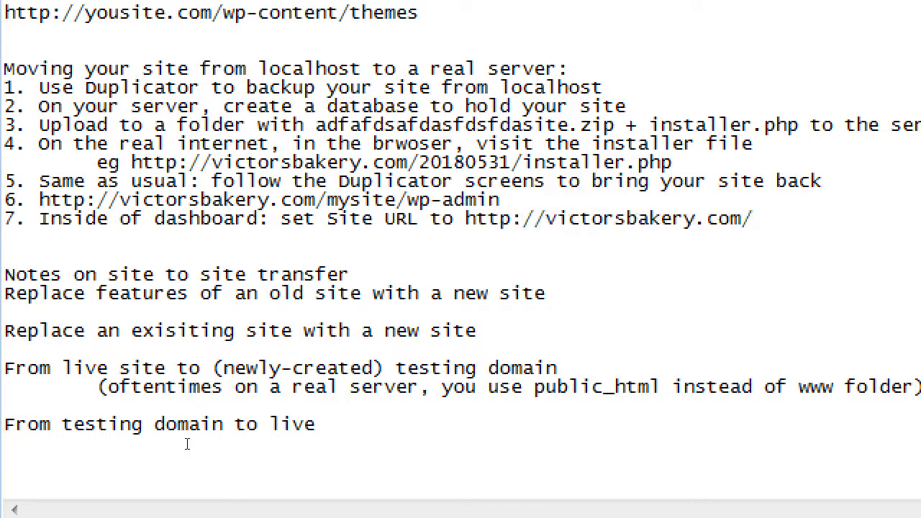
key(Tab)
text((d)
key(BackSpace)
text(move the duplica)
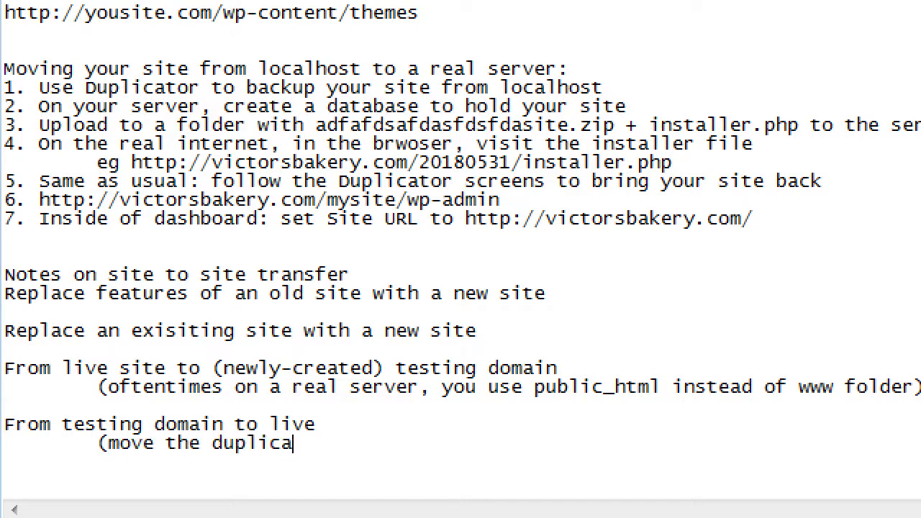
text(tor bafckus)
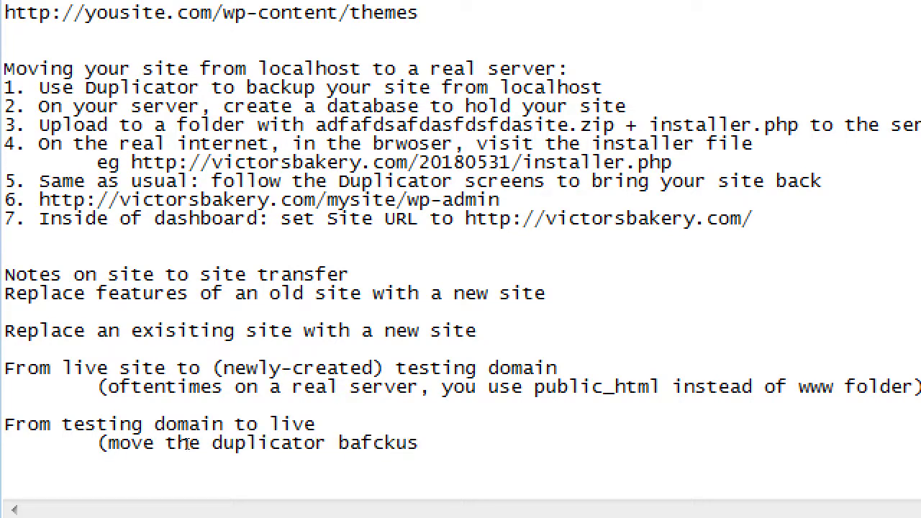
Replace the word "move" with "copy" at the start of the duplicator remark
key(ctrl+Left)
key(ctrl+Left)
key(ctrl+Left)
key(Left)
key(shift+Home)
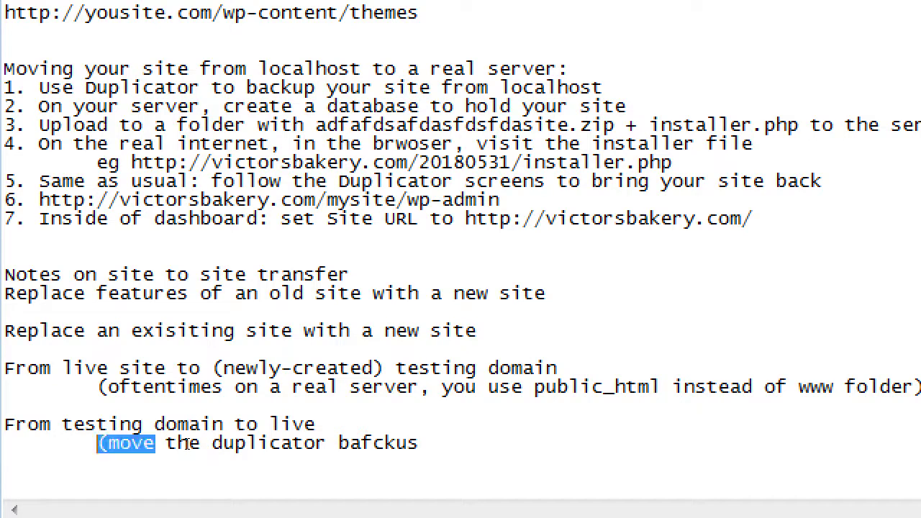
text((copy)
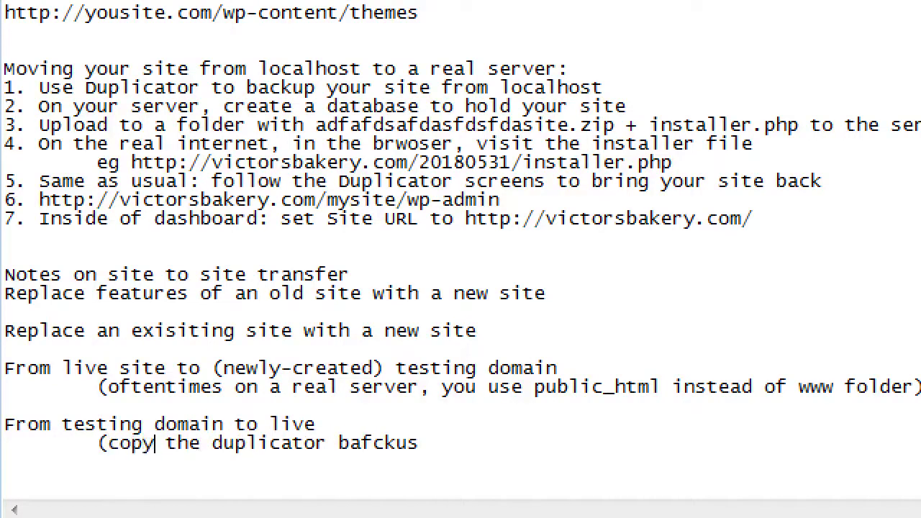
Correct the misspelled last word to "backup" and continue the remark with "files from one server to another"
key(End)
key(BackSpace)
key(BackSpace)
key(BackSpace)
key(BackSpace)
text(ckup files from o)
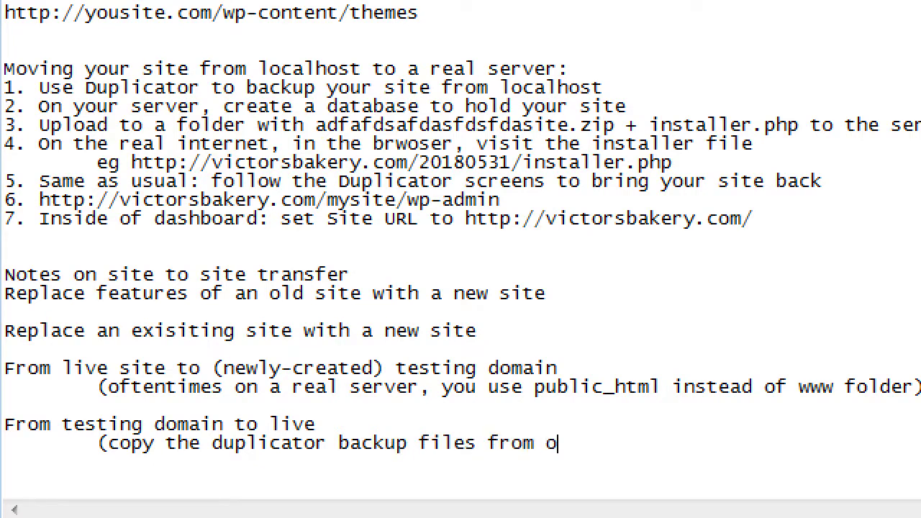
text(ne server to another)
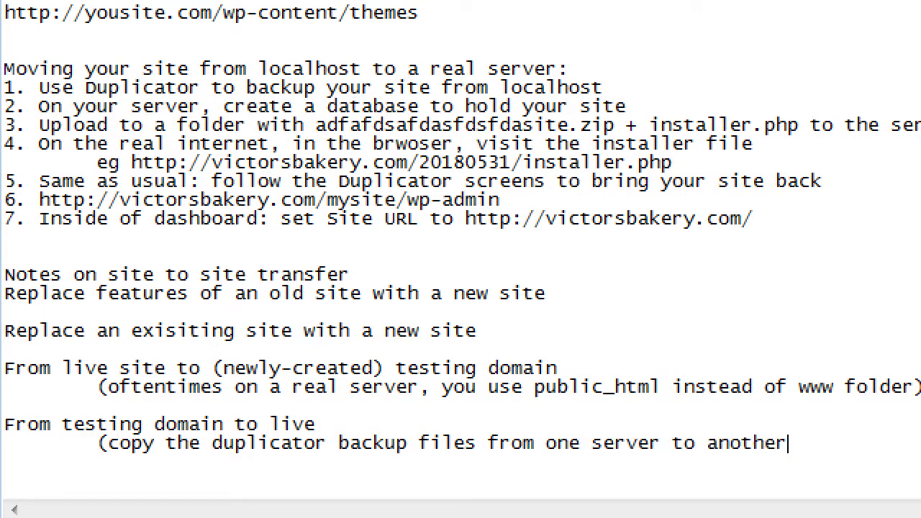
Finish the duplicator remark with ", using" and a further-indented second line "the same process from localhost to real server)"
text(, using)
key(Return)
key(Tab)
key(Tab)
text(the sam)
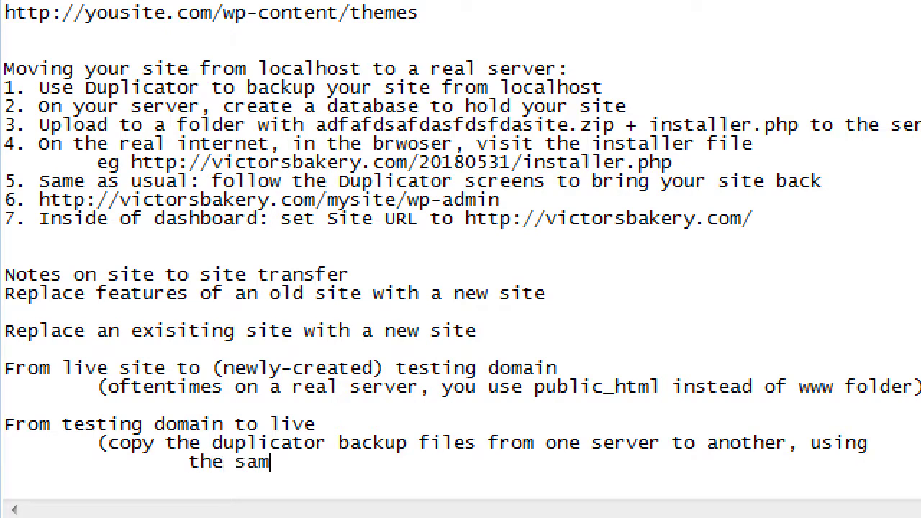
text(e process from localhot)
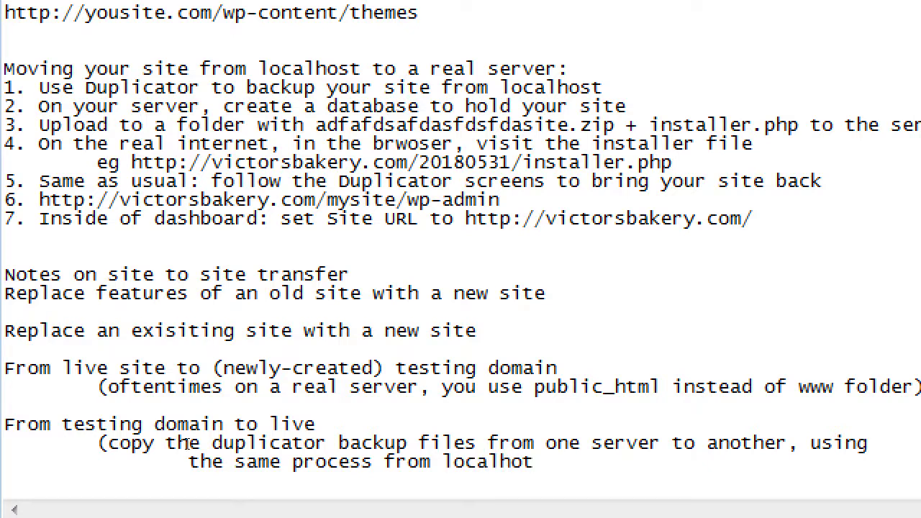
key(BackSpace)
text(st to real server))
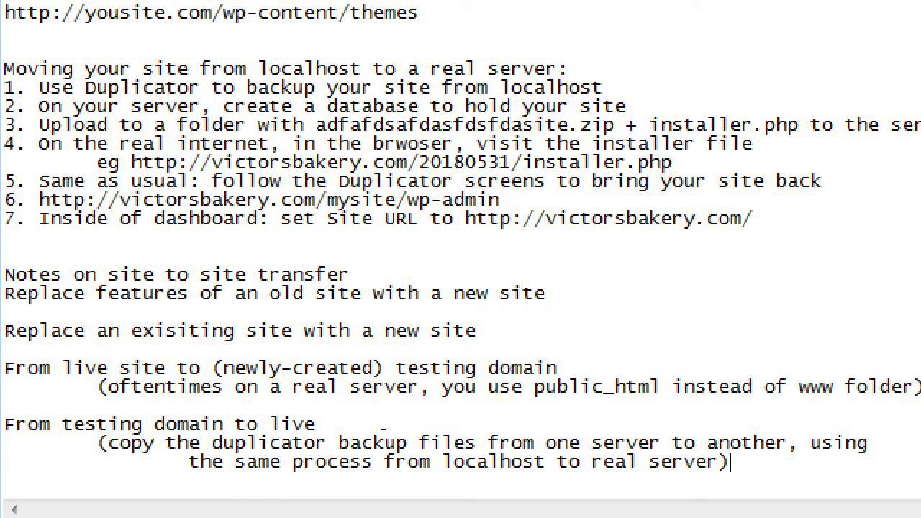
Insert an extra blank line between "Replace an exisiting site with a new site" and the live site note
key(Return)
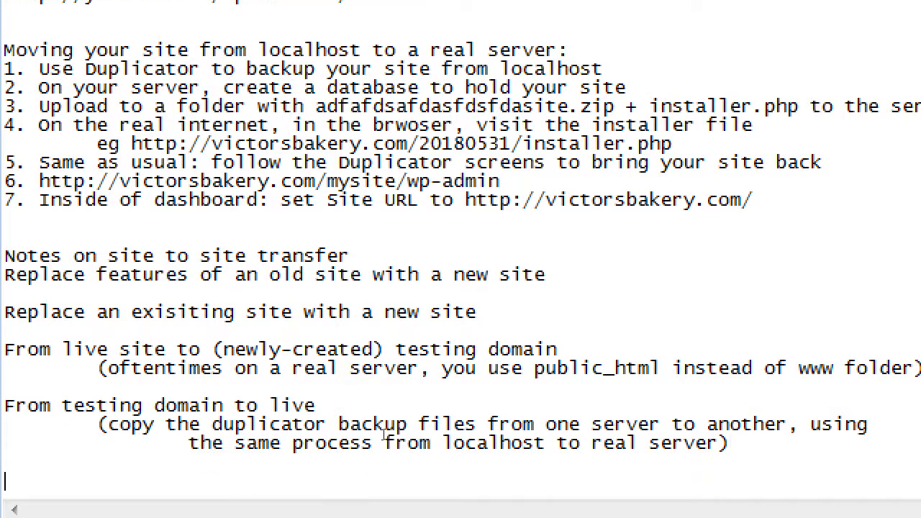
key(BackSpace)
key(Home)
key(Up)
key(Up)
key(Up)
key(Up)
key(Up)
key(Up)
key(Return)
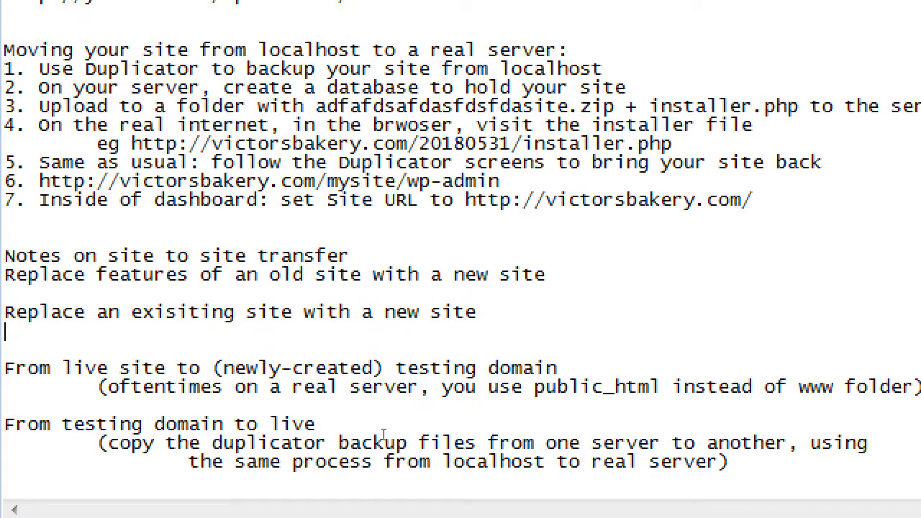
Start an indented remark under "Replace an exisiting site with a new site" with "(copy the"
key(Tab)
text((mov)
key(BackSpace)
key(BackSpace)
key(BackSpace)
text(cp)
key(BackSpace)
text(opy the )
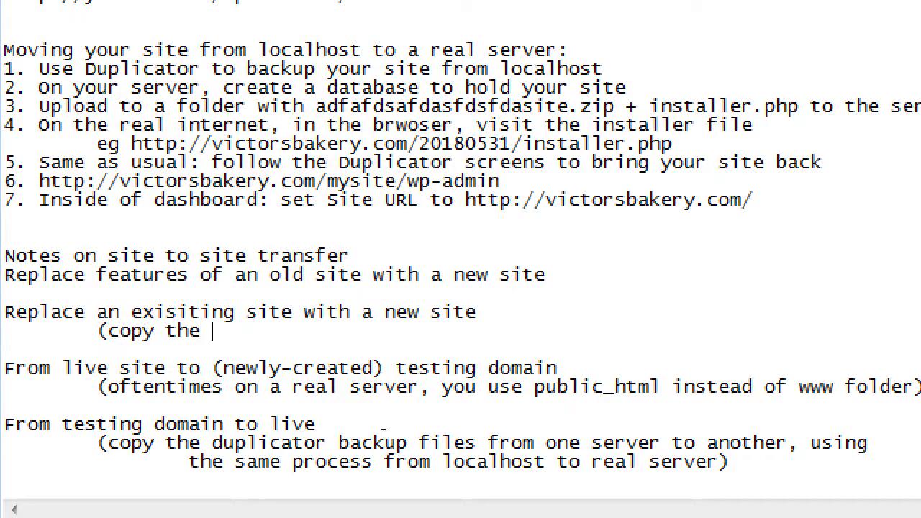
Continue the copy remark with "files of one site to another site"
text(files of one account)
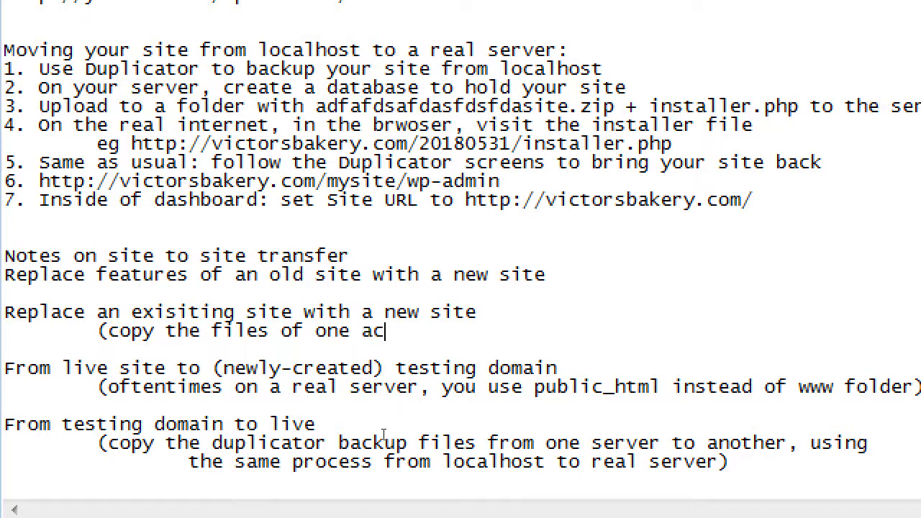
key(BackSpace)
key(BackSpace)
key(BackSpace)
key(BackSpace)
key(BackSpace)
key(BackSpace)
key(BackSpace)
text(site to another site;)
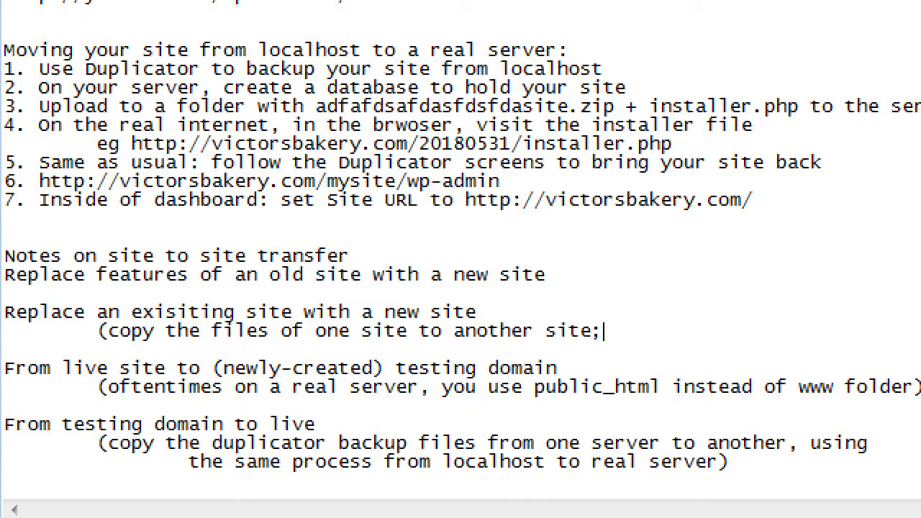
End the copy remark with "/server)" directly after "another site", without a semicolon
key(BackSpace)
text(/ver)
key(BackSpace)
key(BackSpace)
key(BackSpace)
text(server))
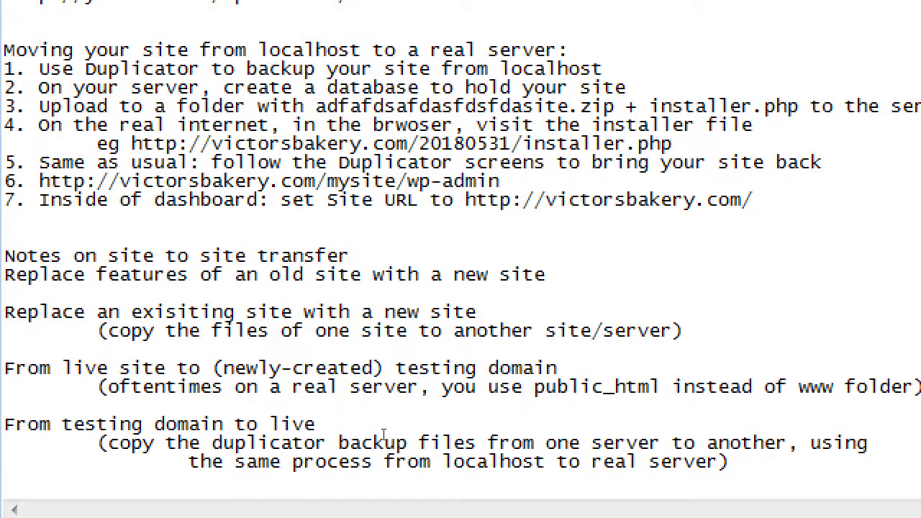
Insert a new indented line directly below "Replace features of an old site with a new site"
key(Down)
key(Down)
key(Down)
key(Down)
key(Down)
key(Down)
key(Down)
key(Down)
key(Down)
key(Down)
key(Up)
key(Up)
key(Up)
key(Up)
key(Up)
key(Up)
key(Up)
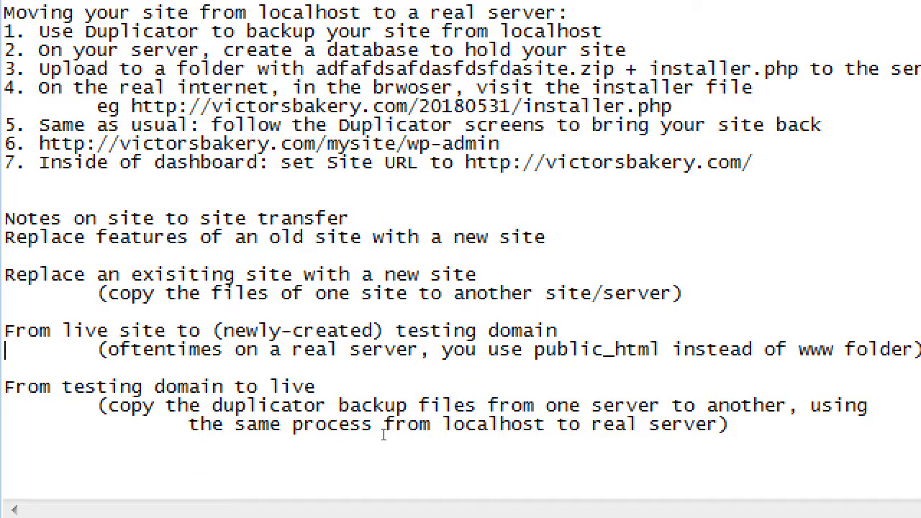
key(Up)
key(Up)
key(Up)
key(Up)
key(Up)
key(Return)
key(Up)
key(Tab)
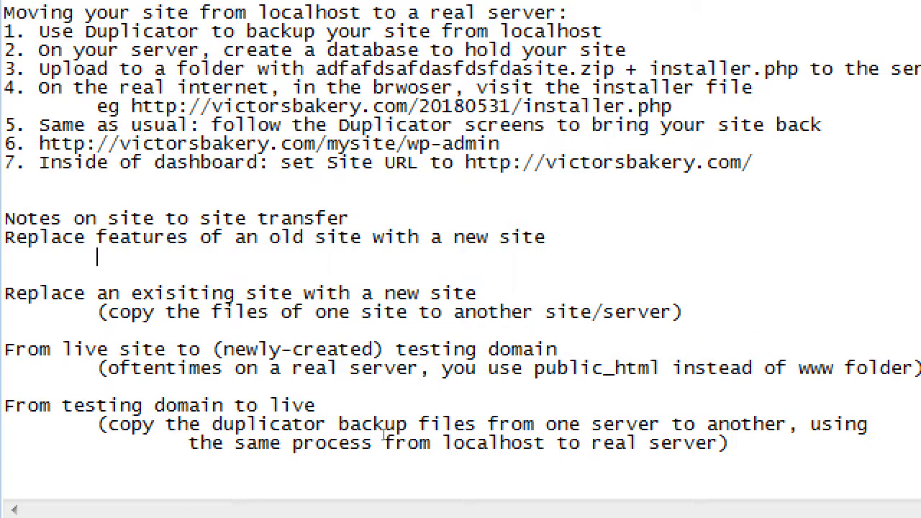
Write "Dpending on the features (theme? plugin?)" on the indented line under the replace features note
text(Dpending on the feat)
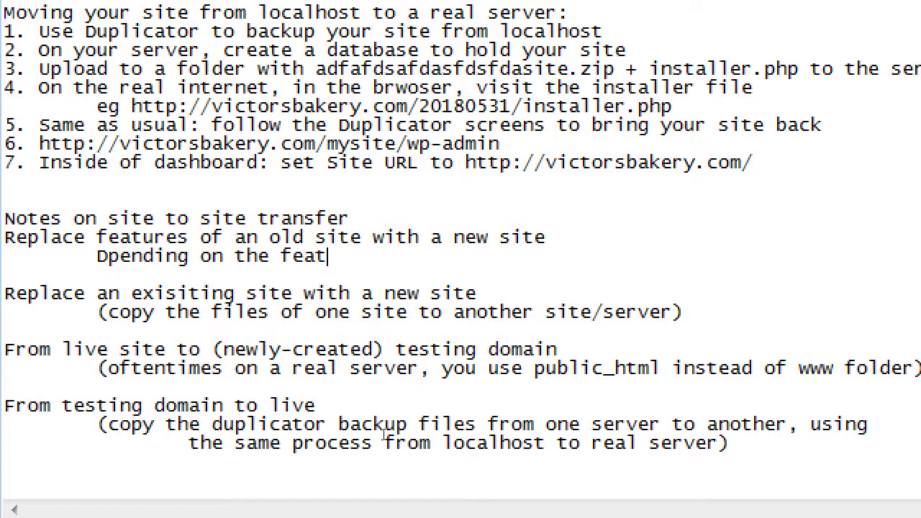
text(ures (htueme)
key(BackSpace)
key(BackSpace)
key(BackSpace)
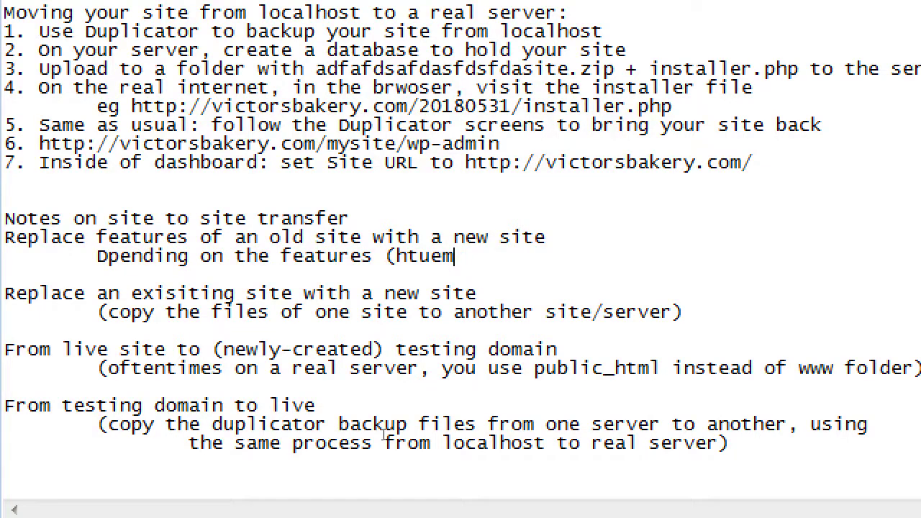
key(BackSpace)
key(BackSpace)
key(BackSpace)
text(theme)
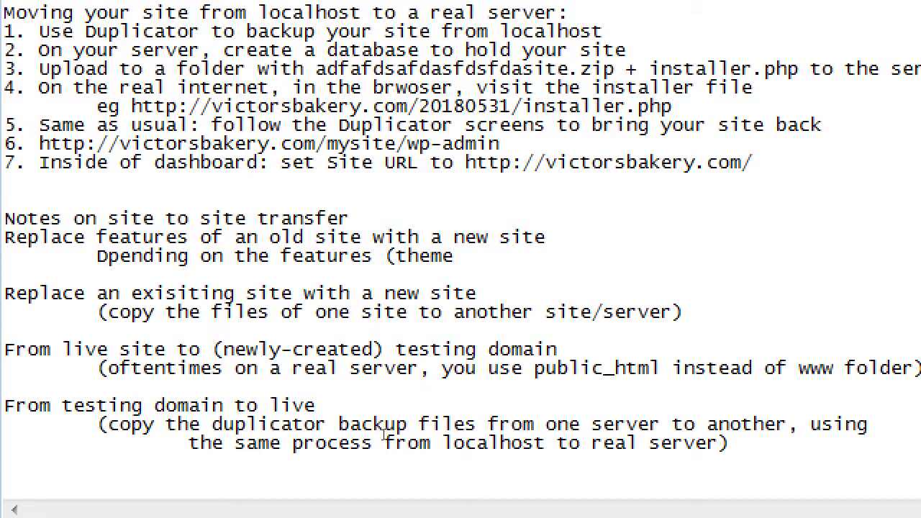
text(? plugin?)
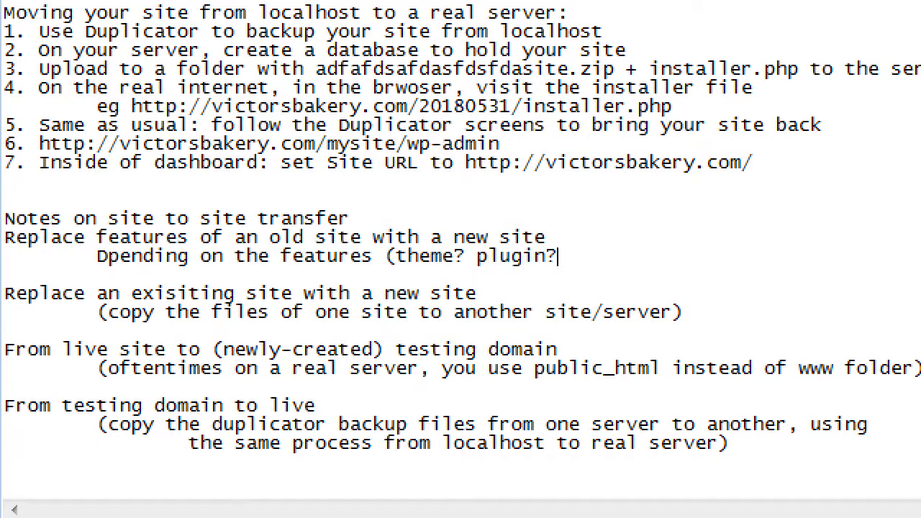
text())
Add a further-indented line below the features remark reading "Usually by copying th uncompressed folder from one server"
key(Return)
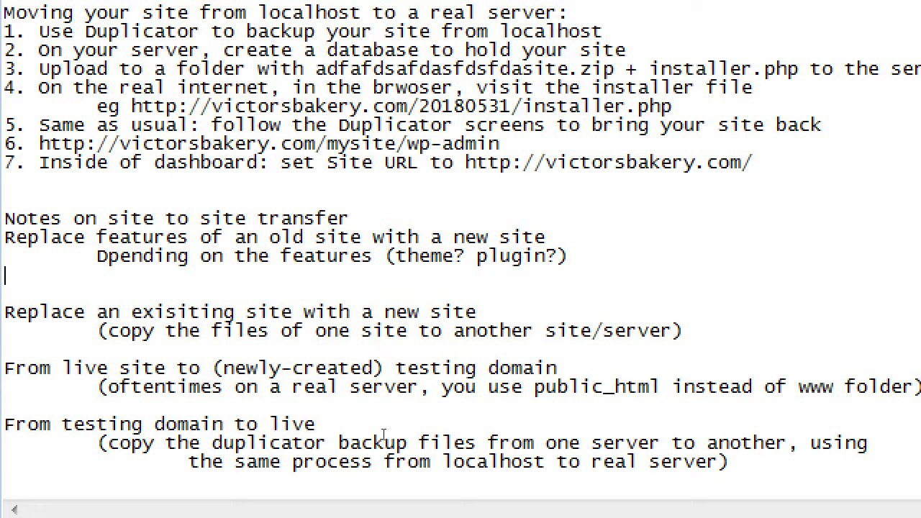
key(Tab)
key(Tab)
text(Usually by copying th e)
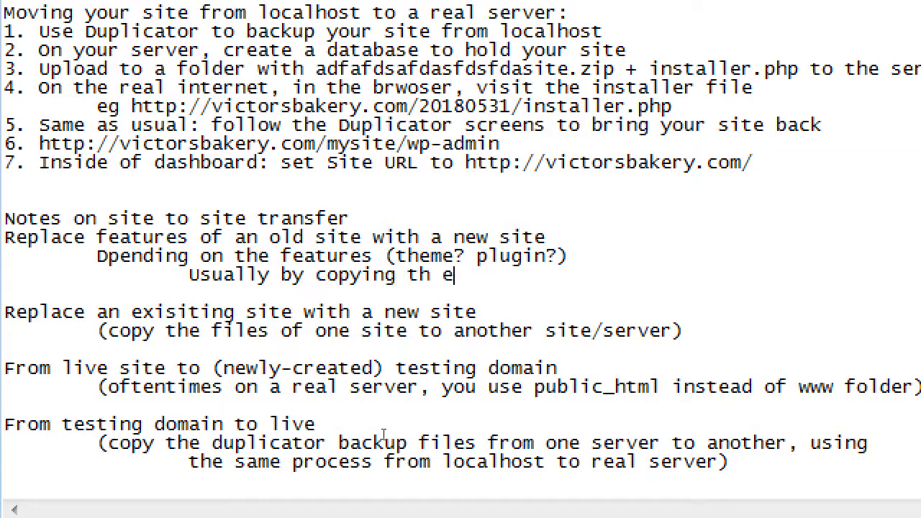
key(BackSpace)
text(uncompressed foldre fr)
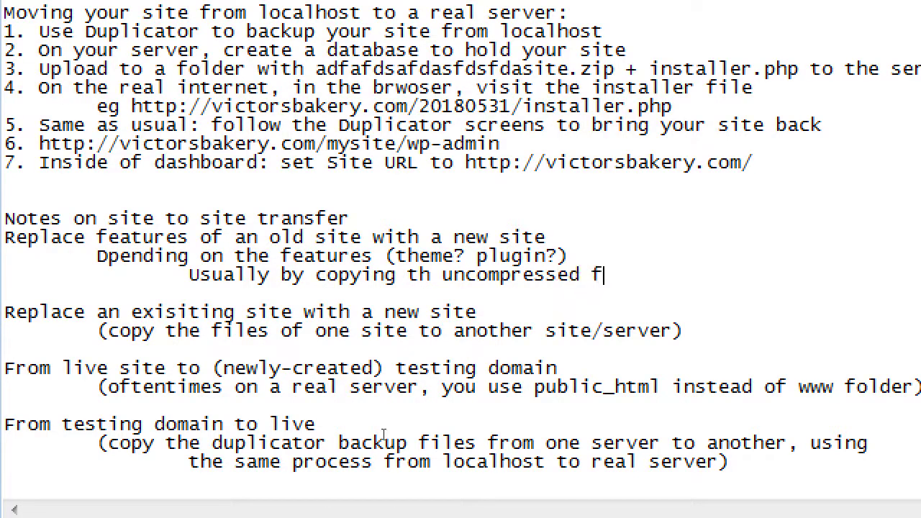
key(BackSpace)
key(BackSpace)
key(BackSpace)
key(BackSpace)
key(BackSpace)
text(er from one server)
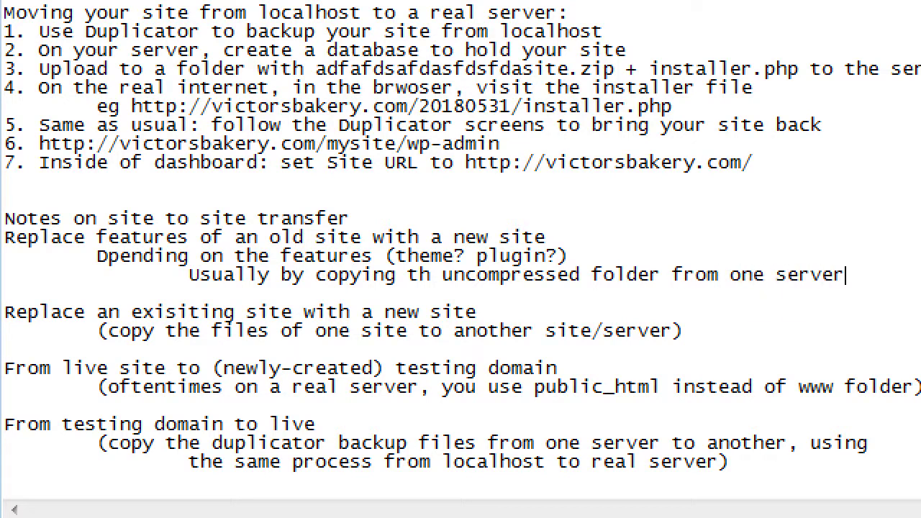
Continue the folder copying remark on a new line at the same indent with "to another, into the same location"
key(Return)
key(Tab)
key(Tab)
text(to another, in)
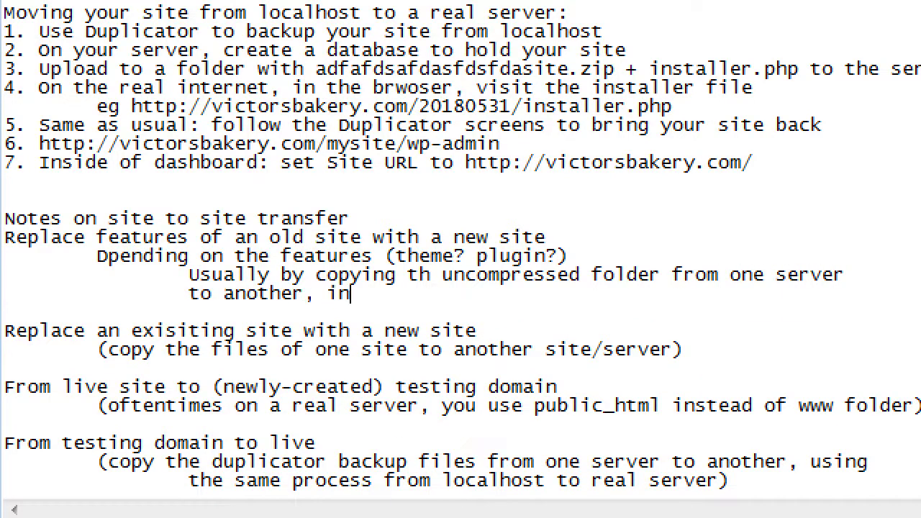
text(to the same location)
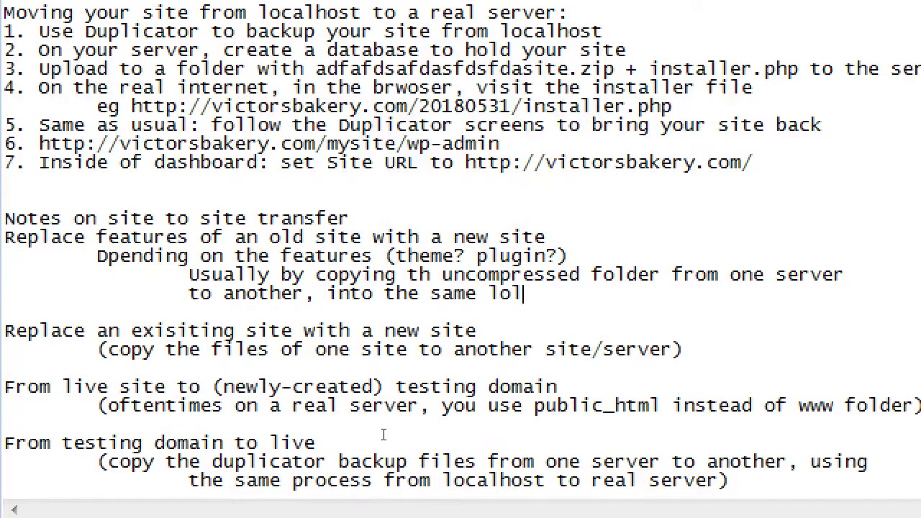
key(Return)
key(Tab)
key(Tab)
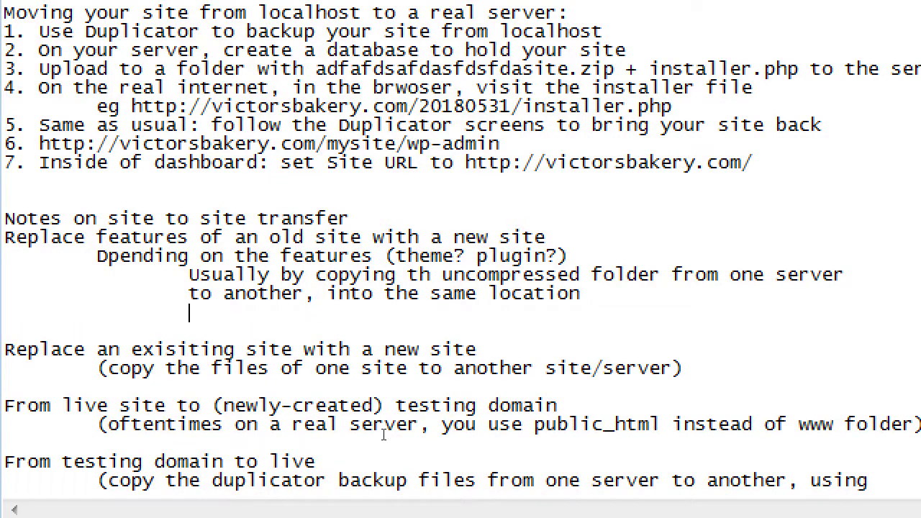
text(http://my)
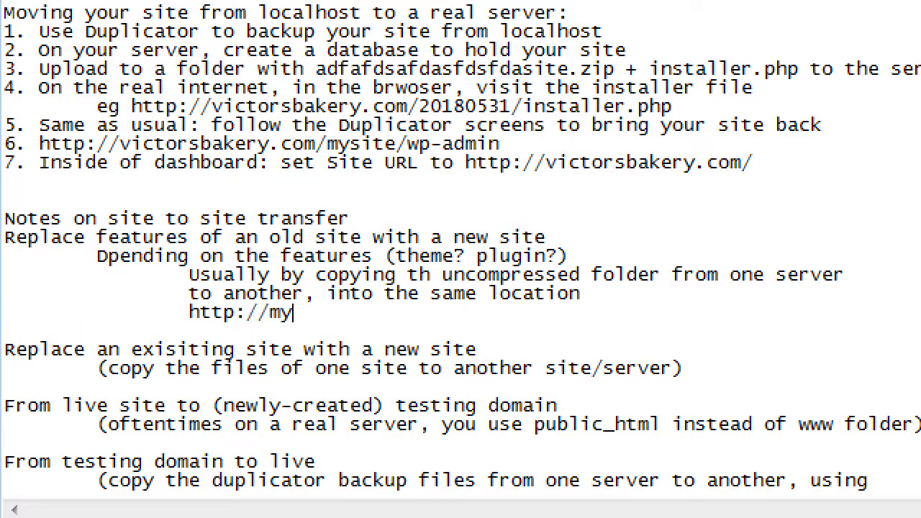
text(site.com/wp)
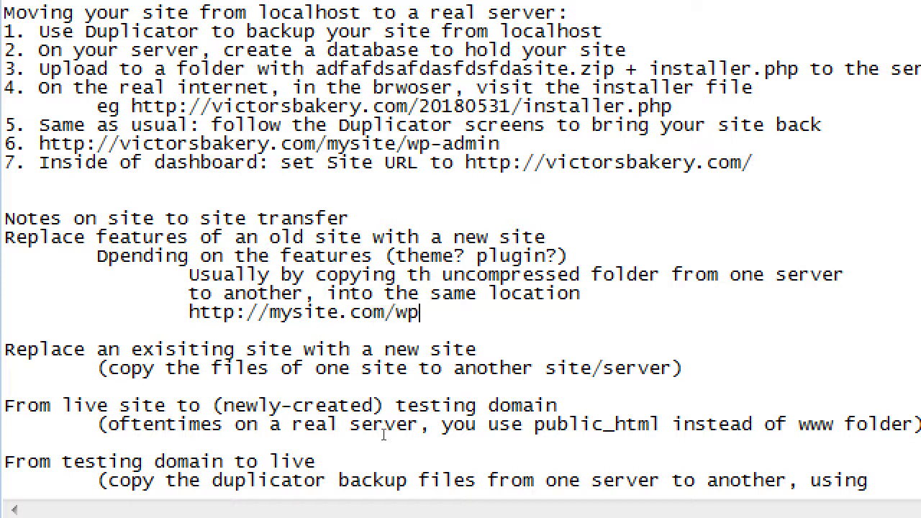
text(-content/themes)
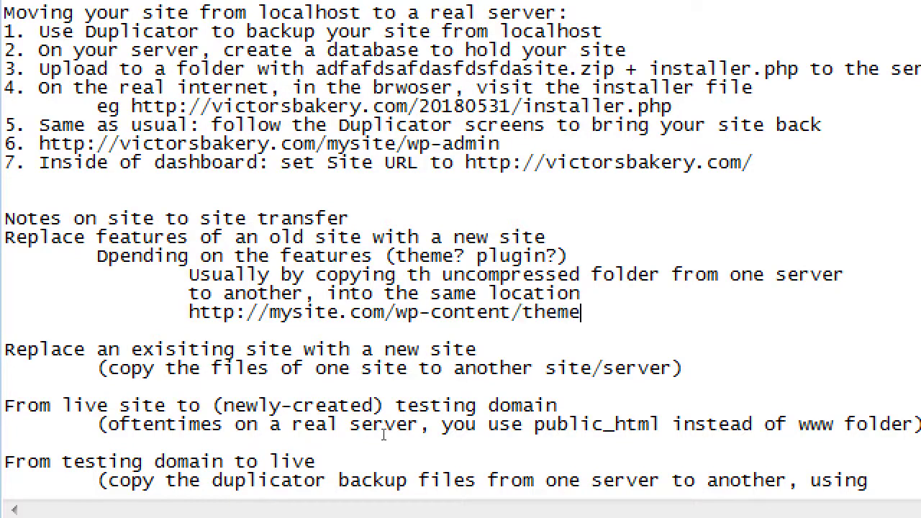
key(shift+Home)
key(ctrl+c)
key(End)
key(Return)
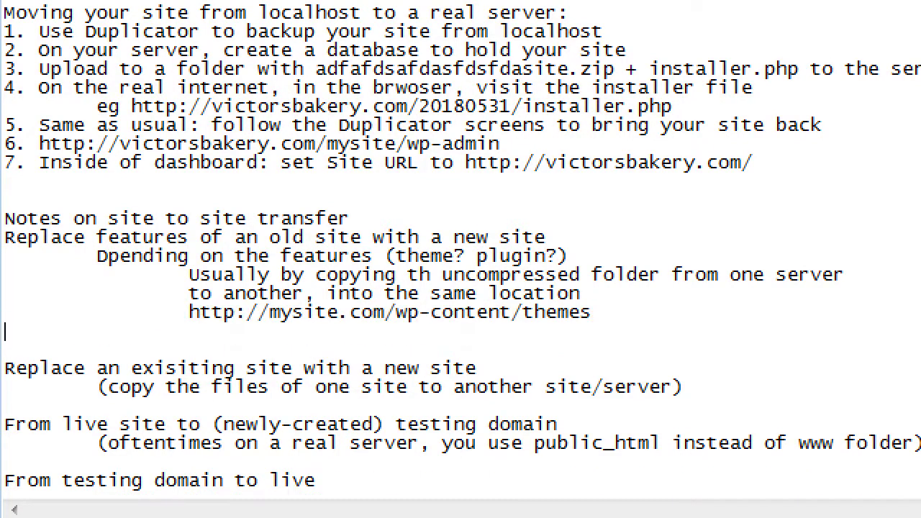
key(ctrl+v)
key(BackSpace)
key(BackSpace)
key(BackSpace)
key(BackSpace)
key(BackSpace)
key(BackSpace)
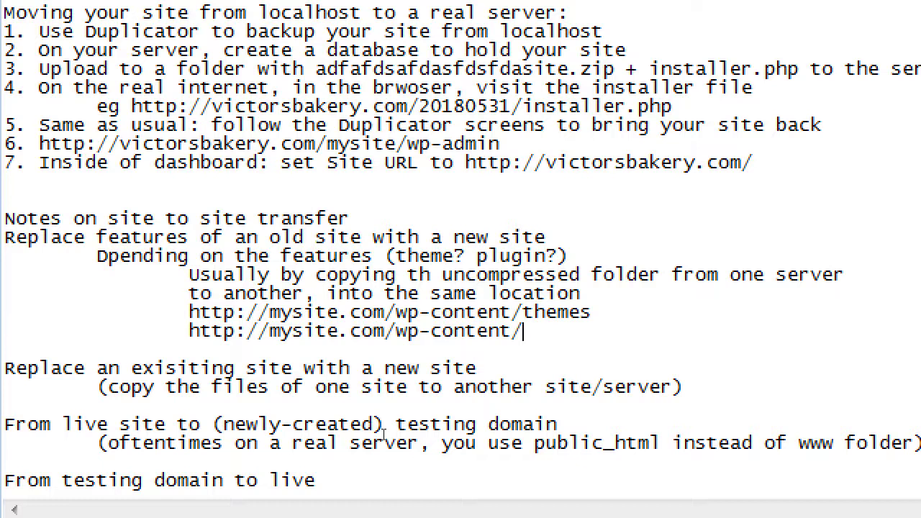
text(plugins)
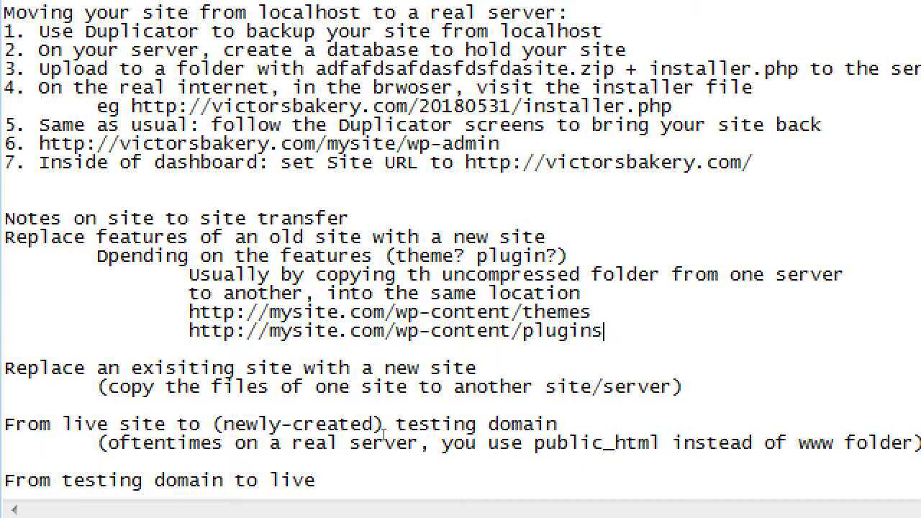